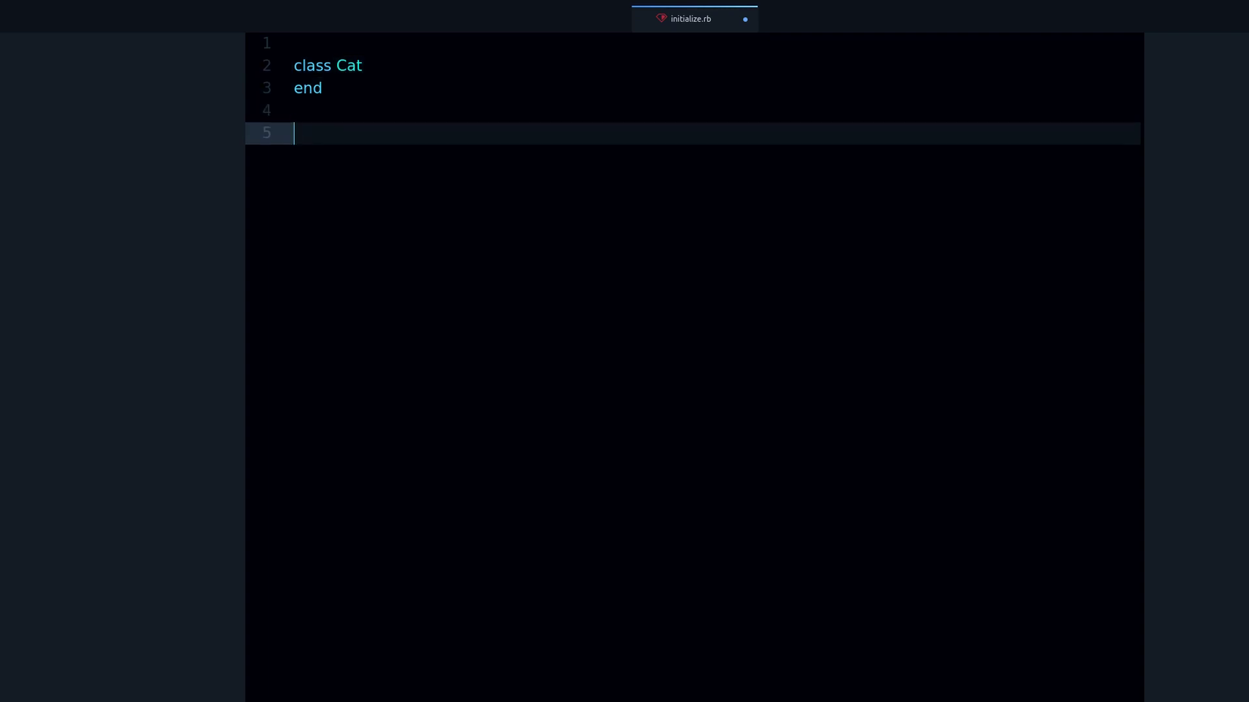
type("cat = Class")
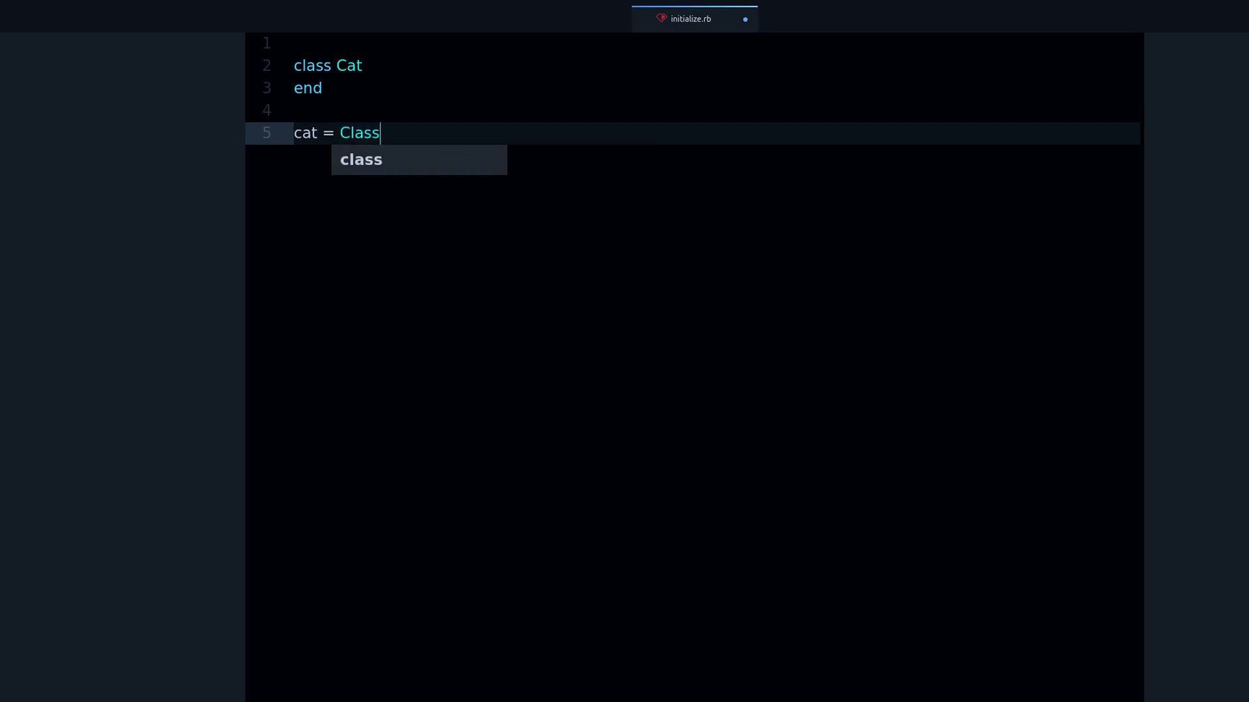
- Add 'cat = Cat.new' below the class and return to the end of the 'class Cat' line
key("BackSpace")
key("BackSpace")
key("BackSpace")
key("BackSpace")
type("at.new")
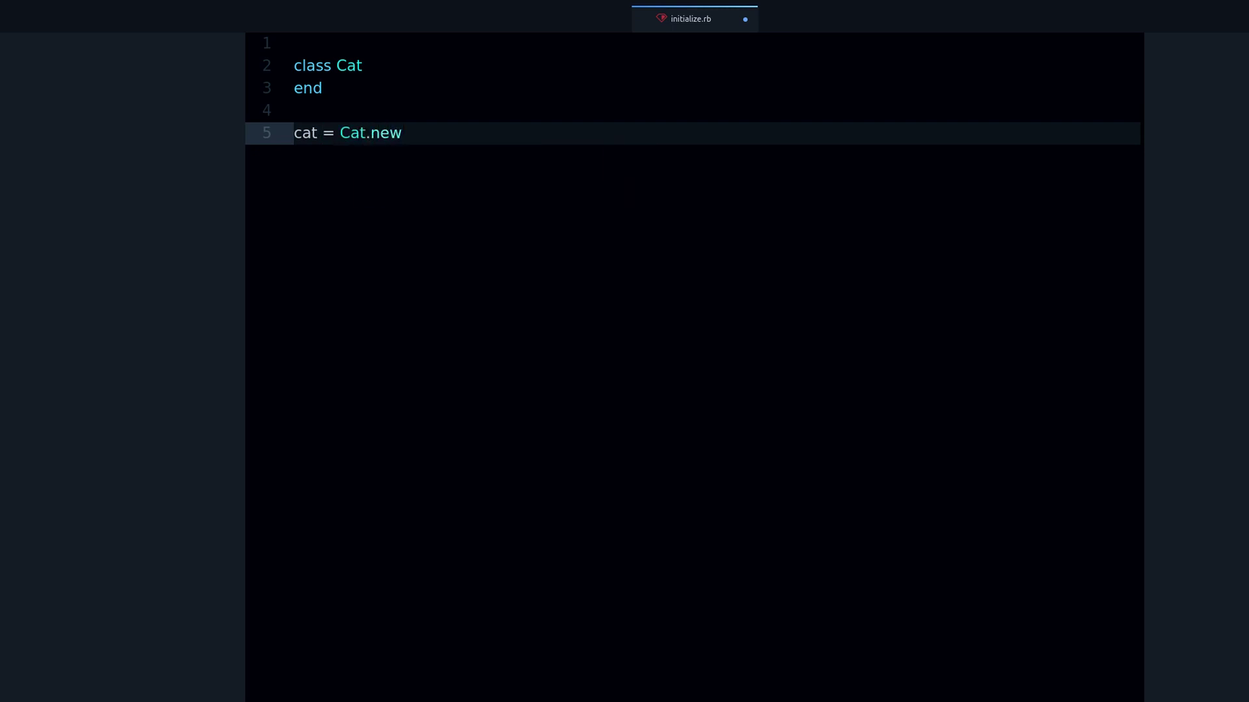
key("Return")
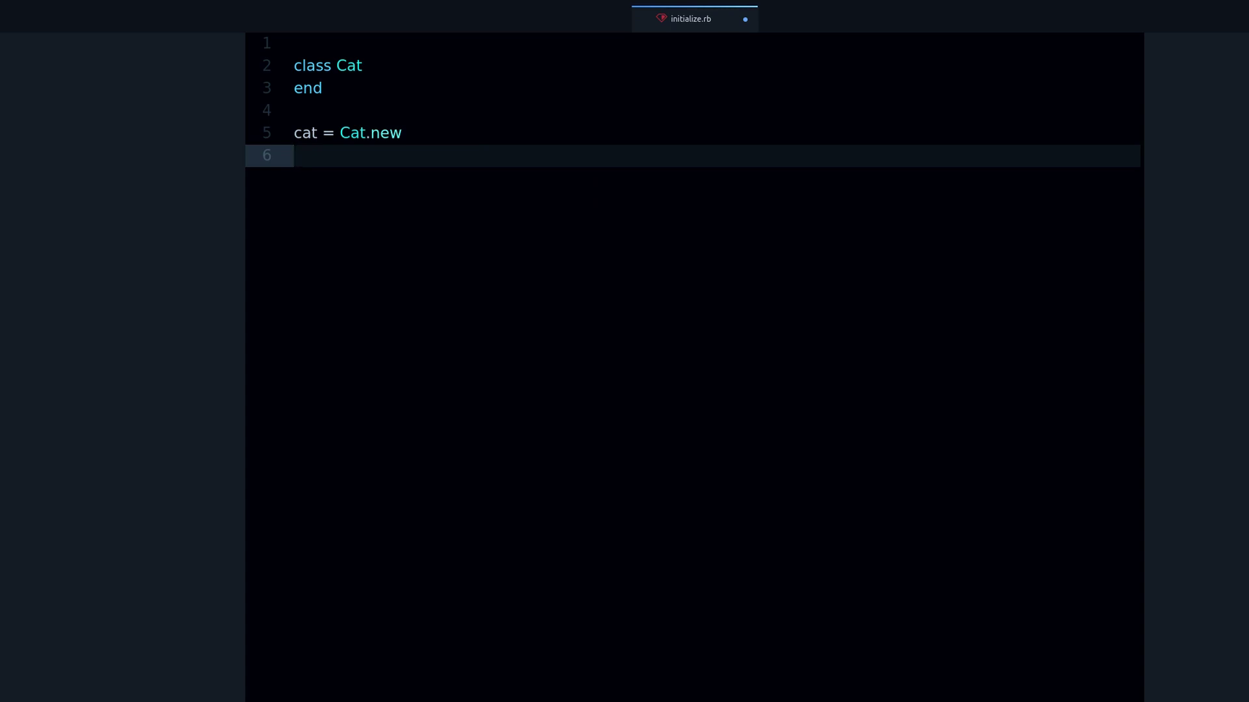
key("shift+Up")
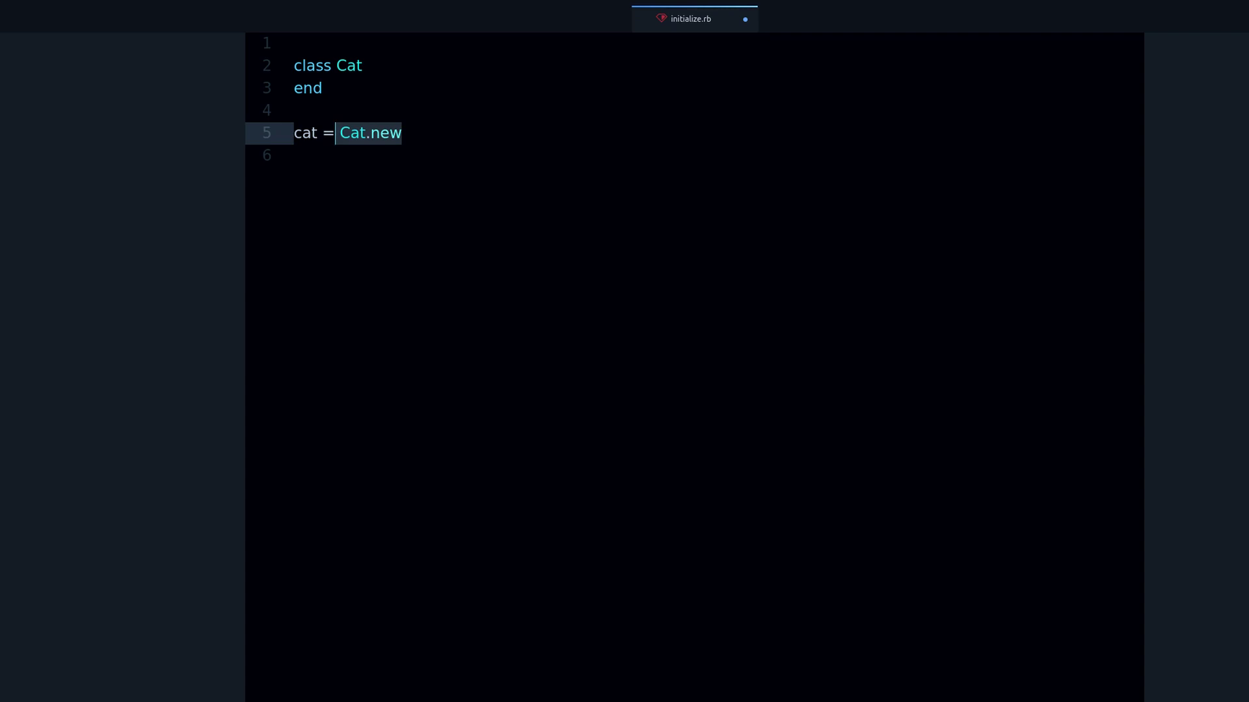
key("Down")
key("Up")
key("Up")
key("Up")
key("End")
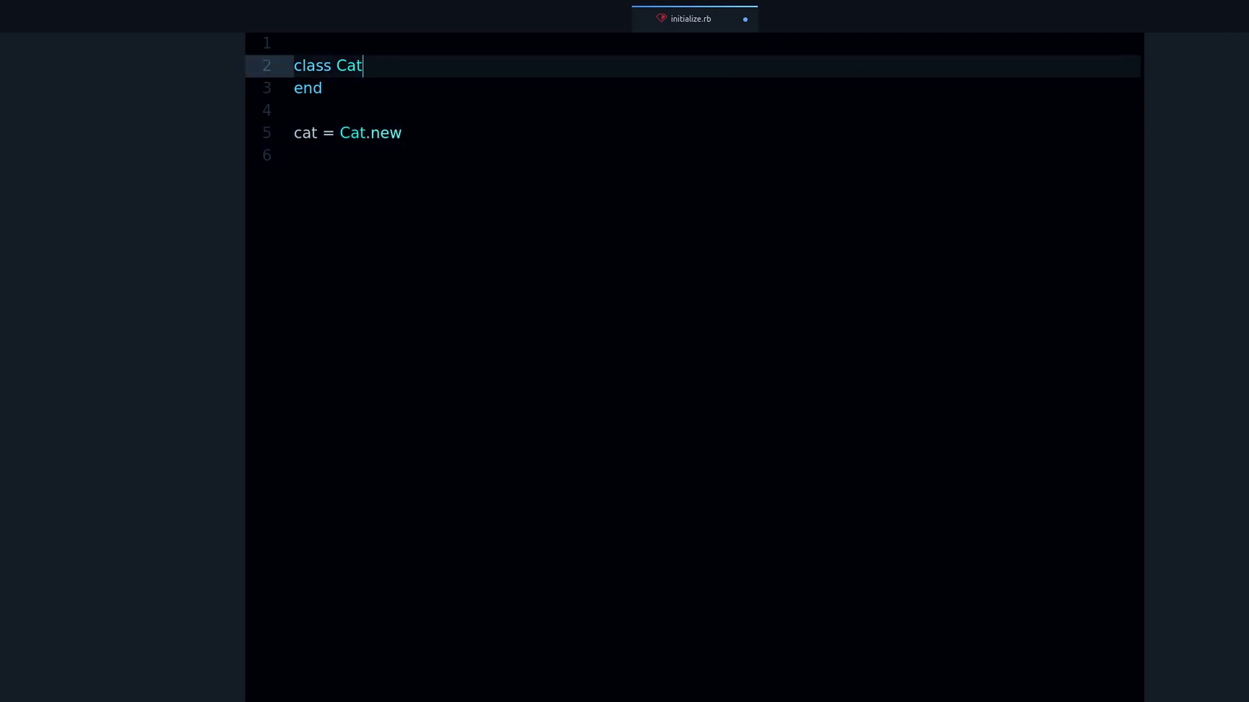
key("Return")
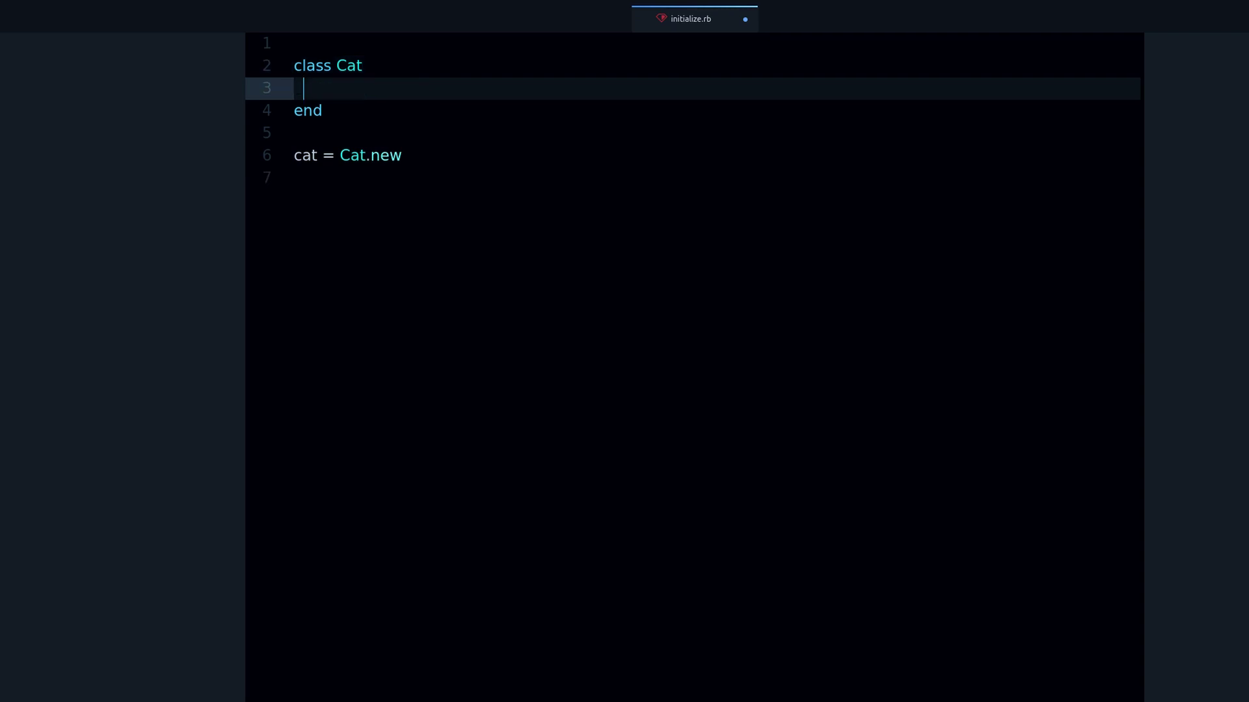
type("init")
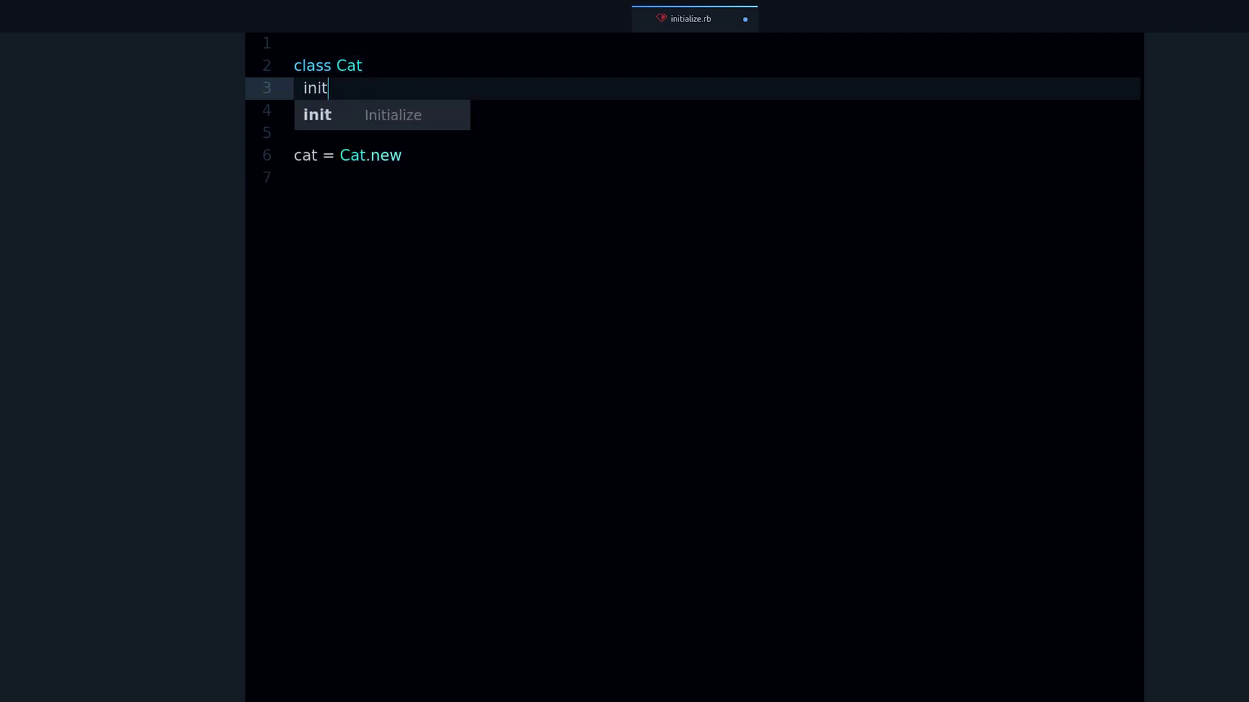
key("Tab")
key("Up")
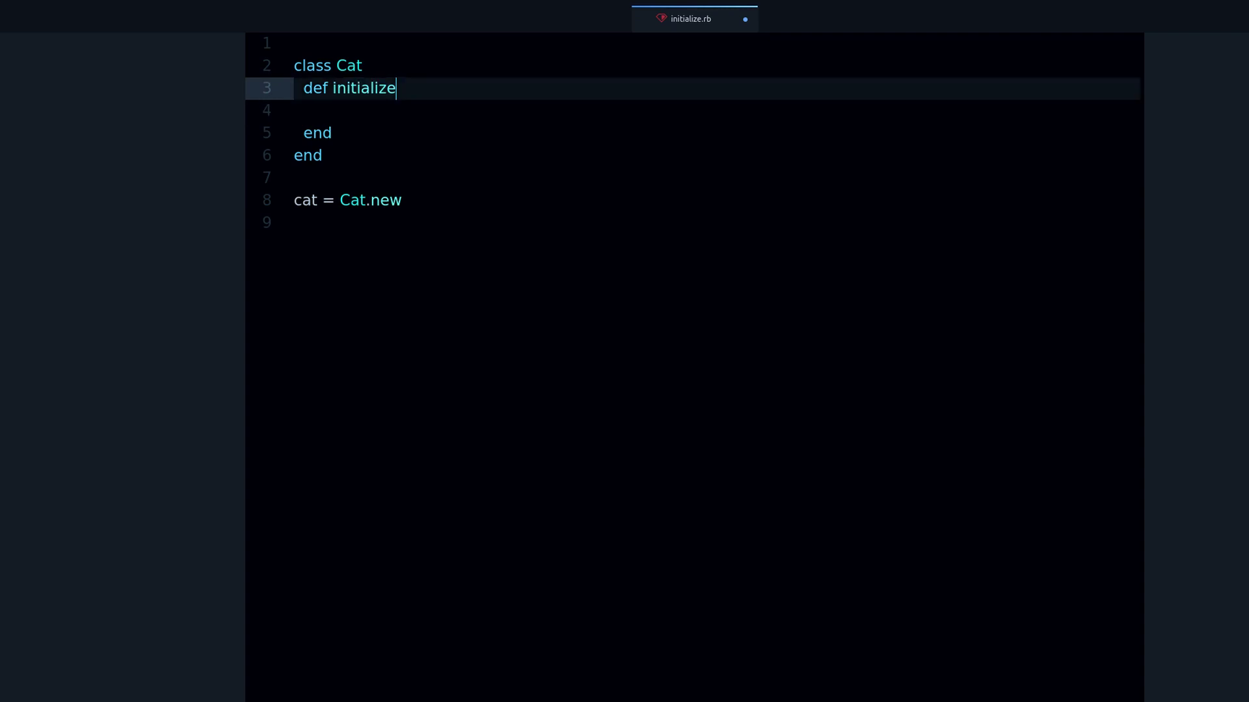
type("(color")
key("Down")
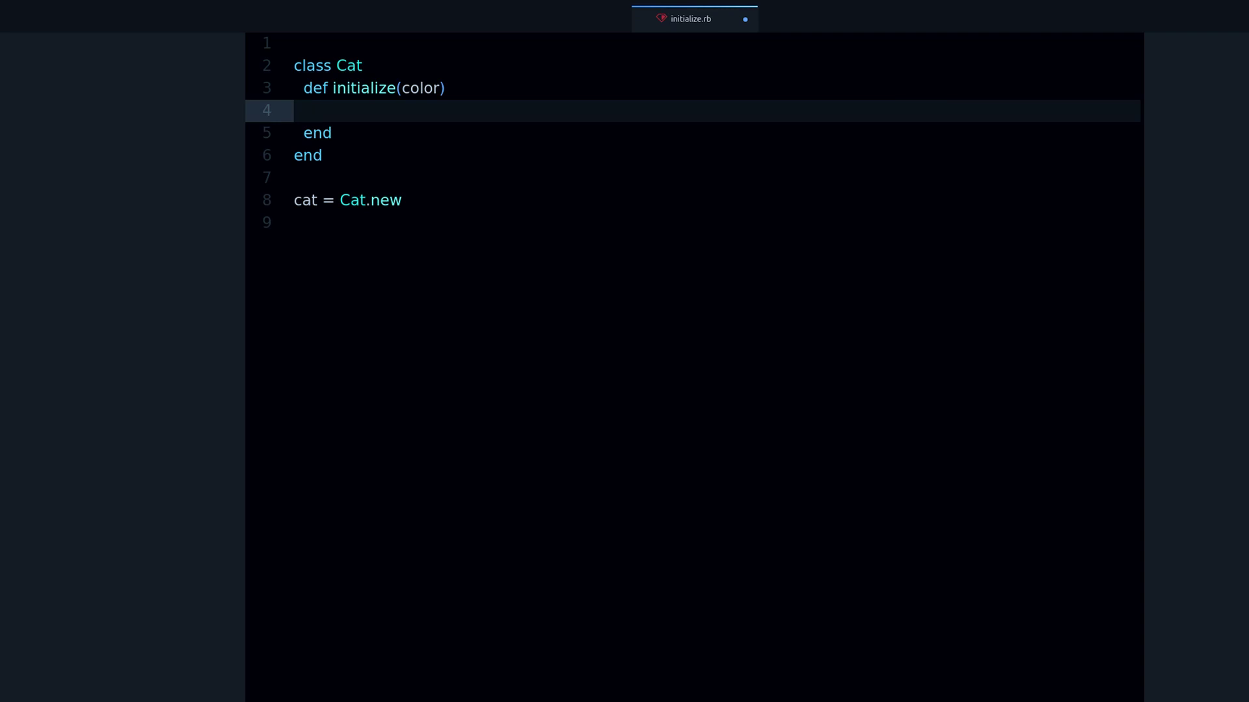
type("@")
type("colo")
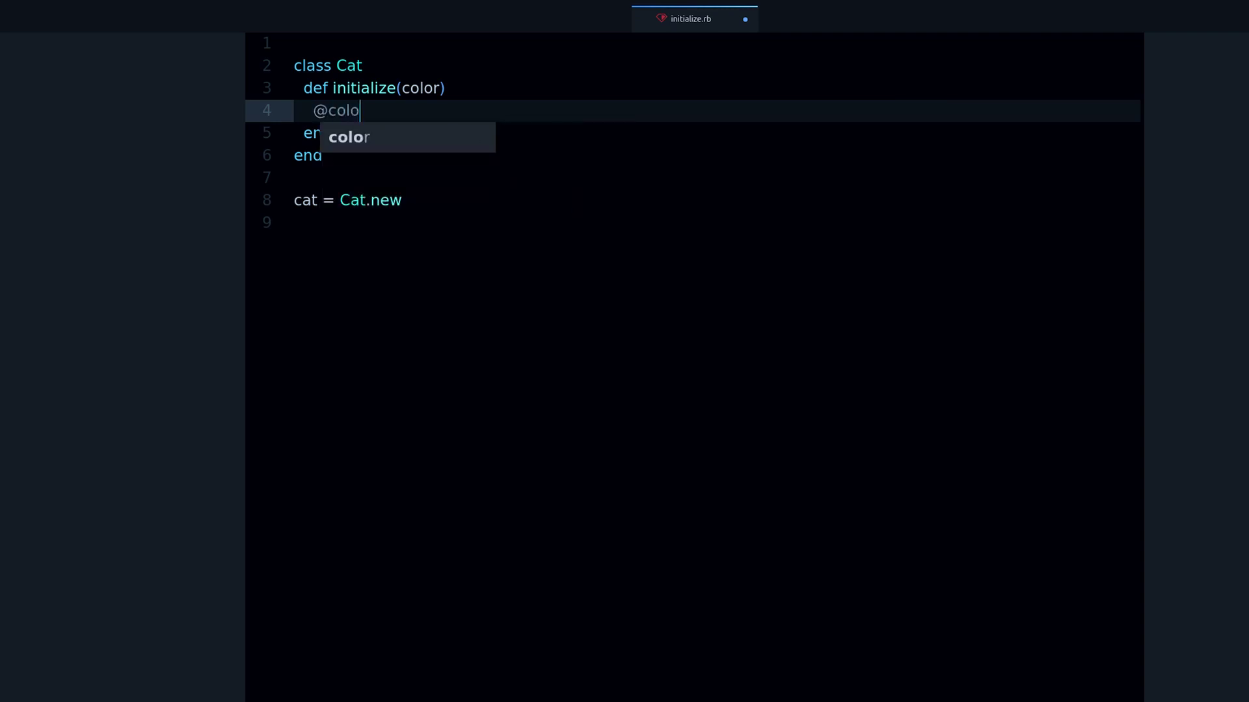
type("r = color")
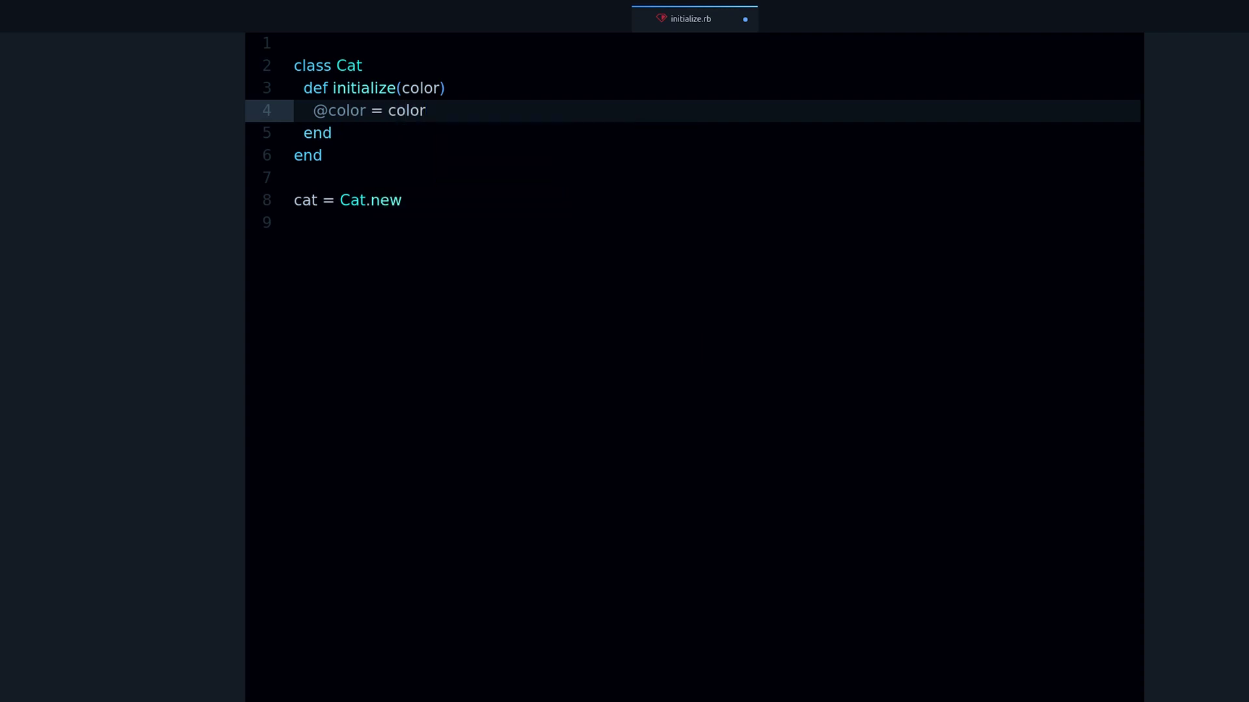
left_click(683, 223)
double_click(420, 88)
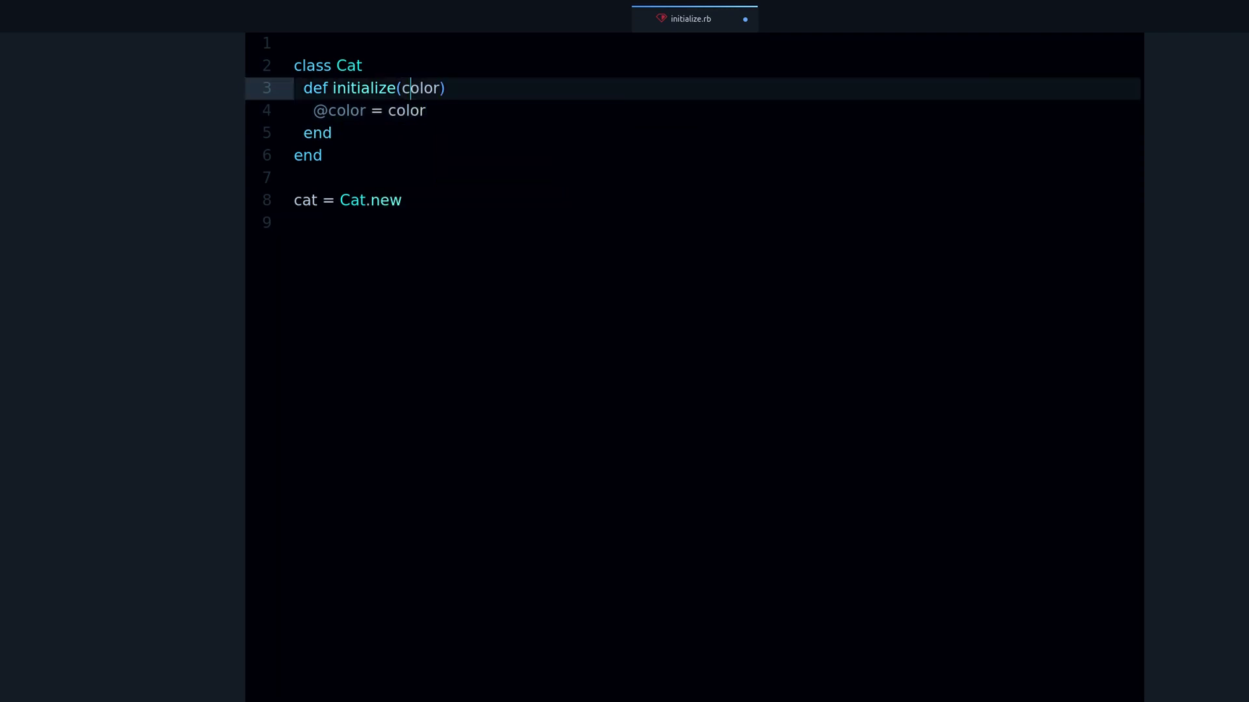
double_click(364, 88)
double_click(420, 87)
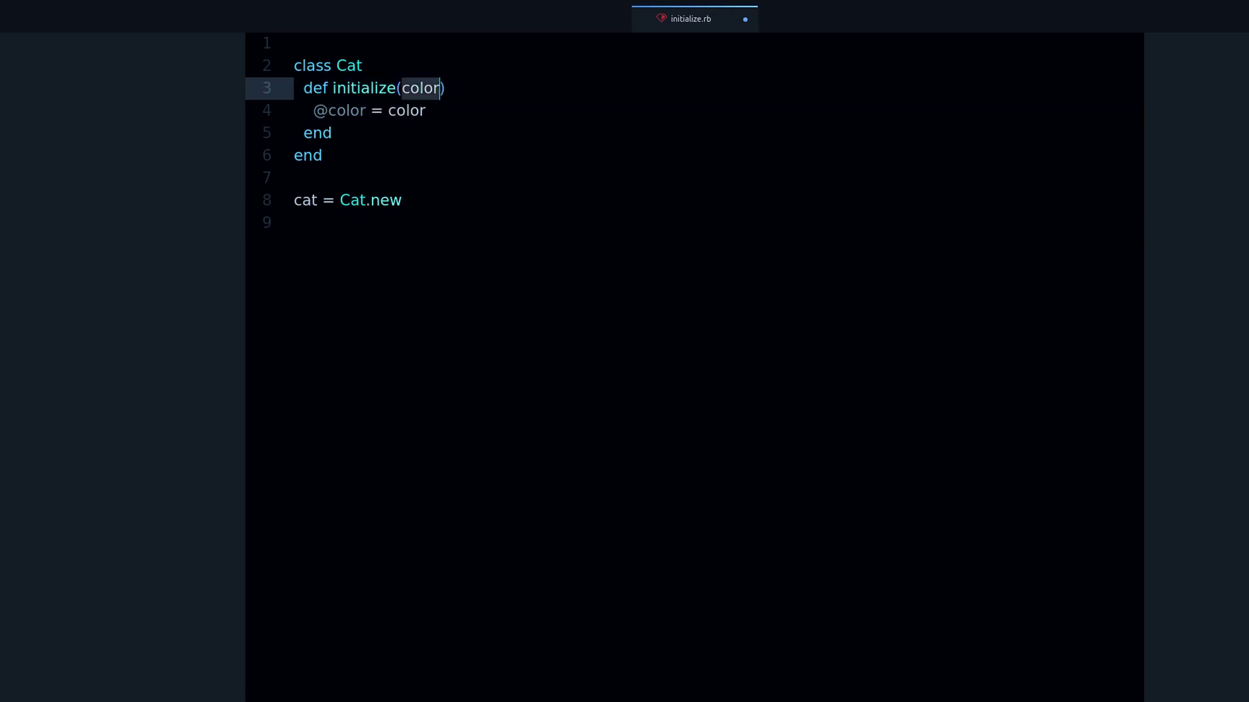
left_click(434, 88)
double_click(429, 88)
double_click(340, 110)
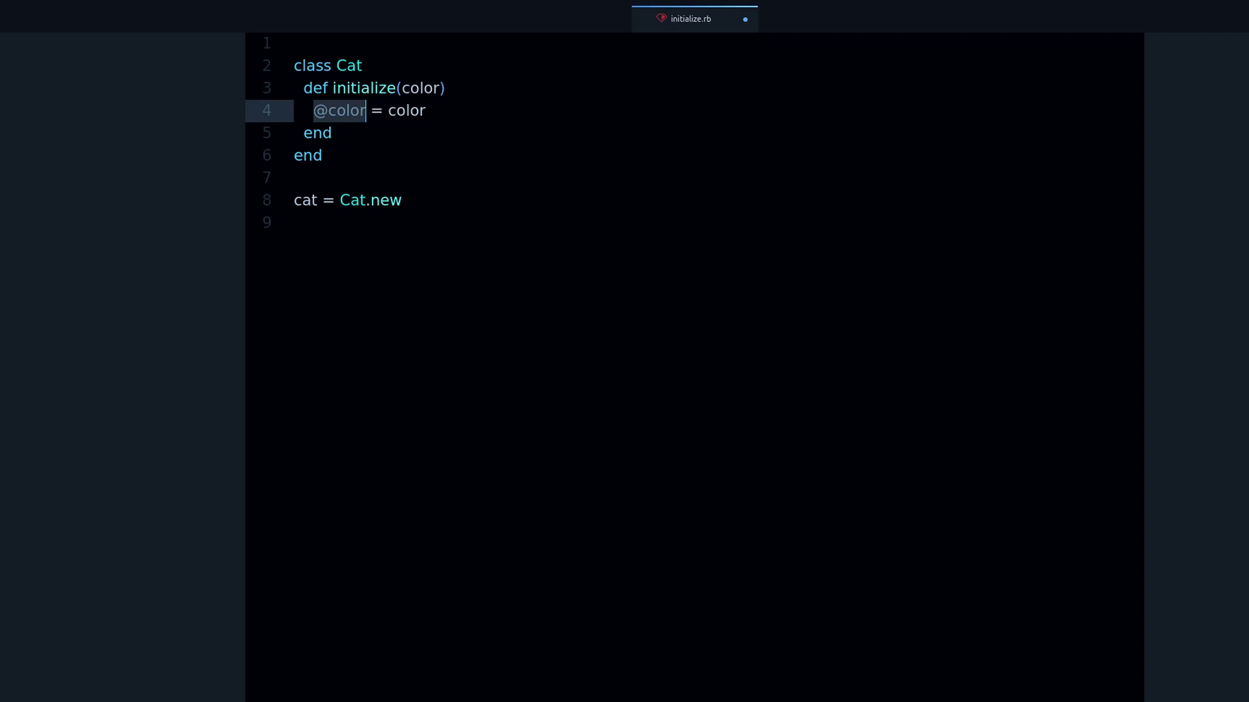
double_click(407, 110)
key("shift+Up")
key("shift+Up")
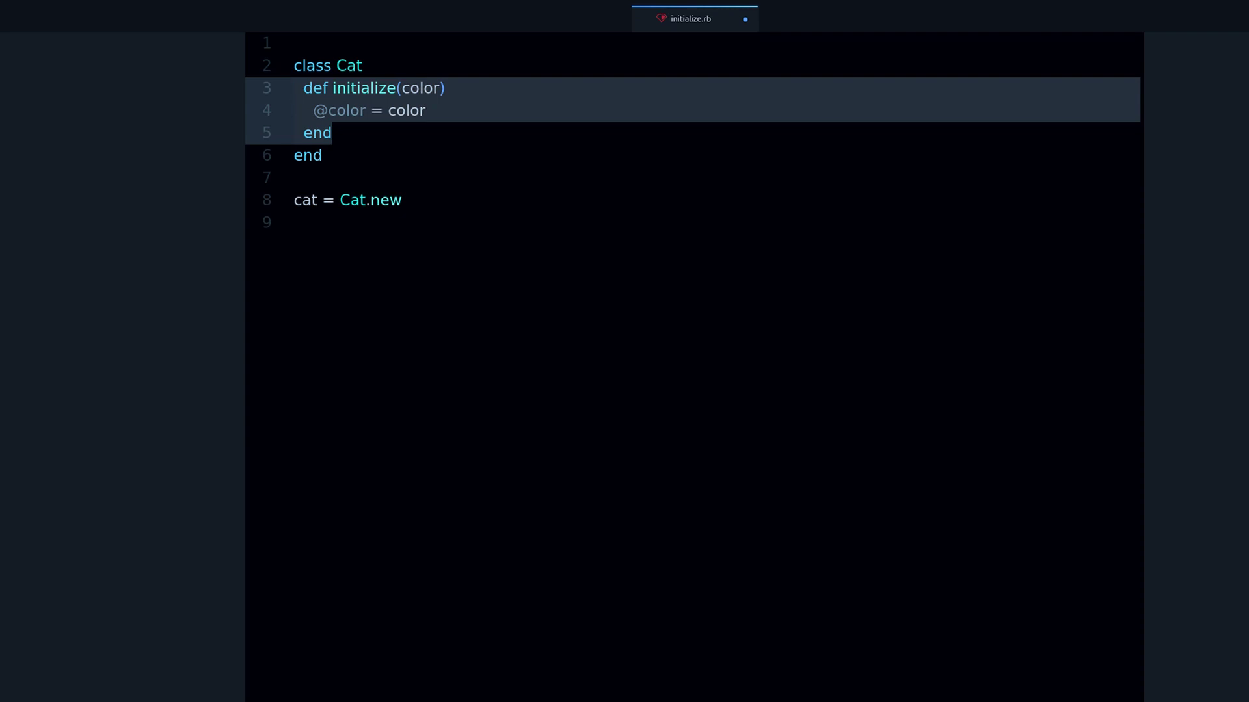
key("Right")
type("+")
- Add blank lines after initialize's end, then delete the blank line and placeholder comment
key("BackSpace")
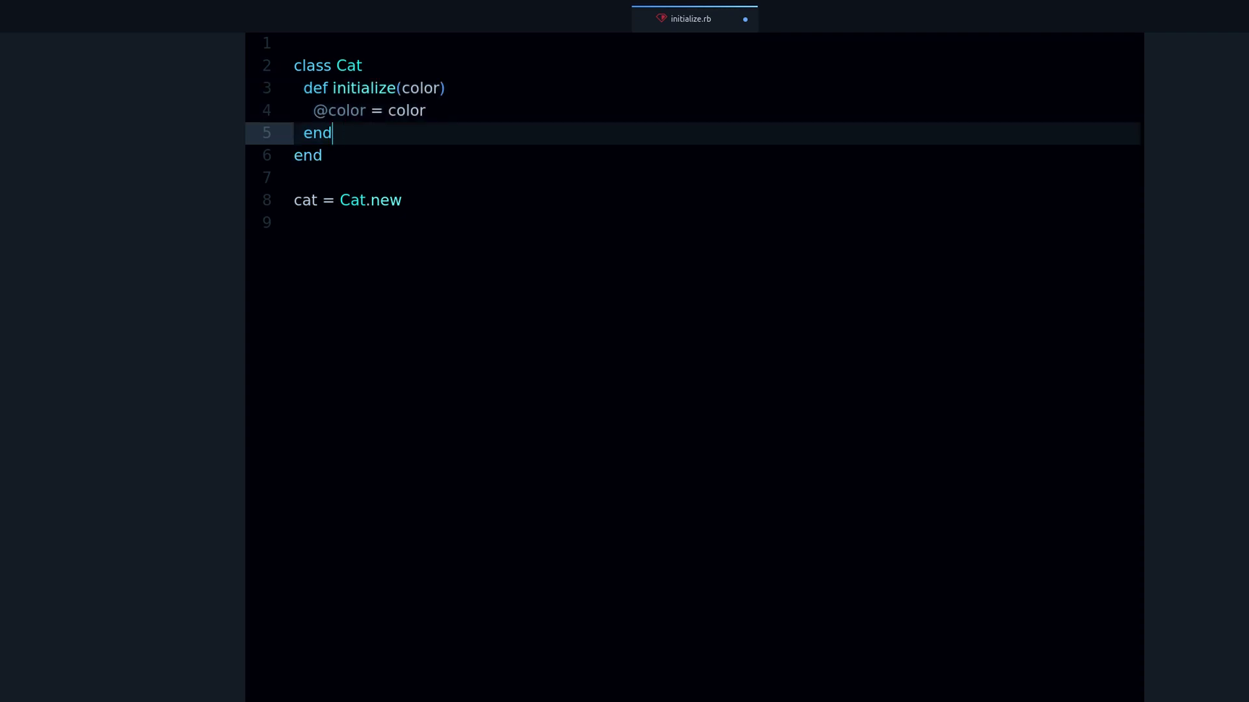
key("Return")
key("Return")
type("#")
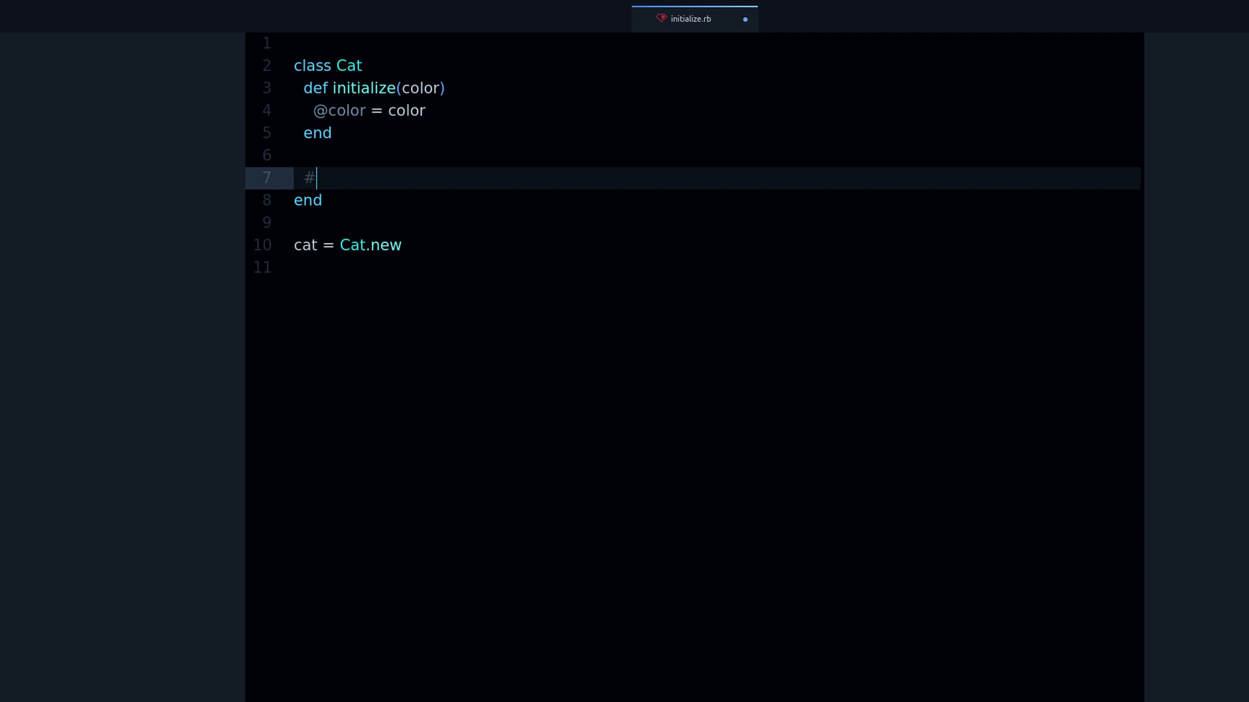
type(" ...")
double_click(338, 111)
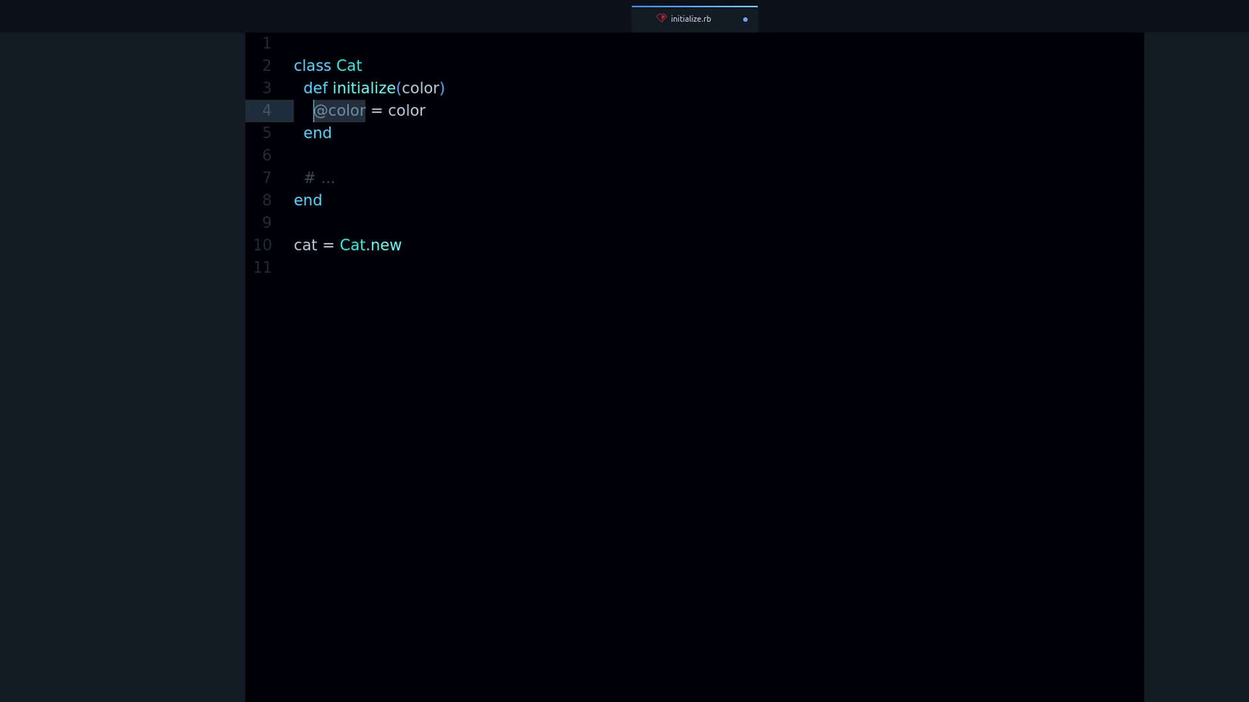
double_click(363, 88)
double_click(350, 66)
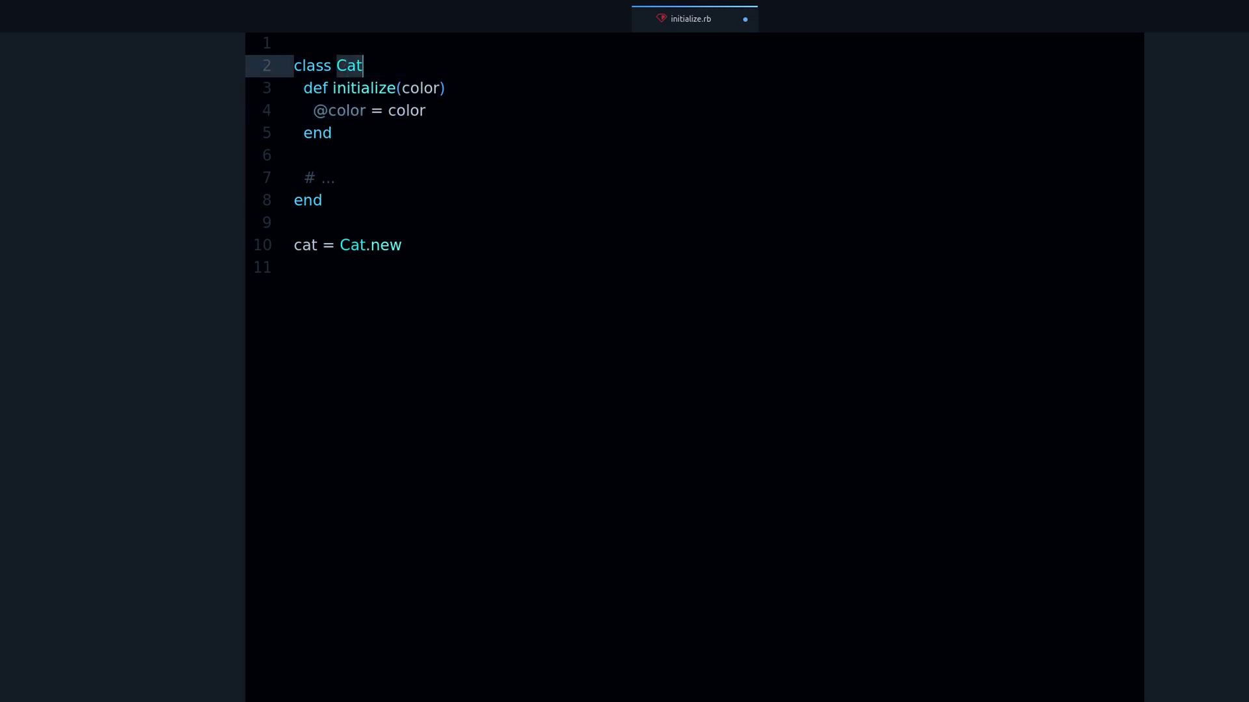
mouse_move(337, 178)
left_mouse_down()
mouse_move(294, 133)
mouse_move(294, 154)
left_mouse_up()
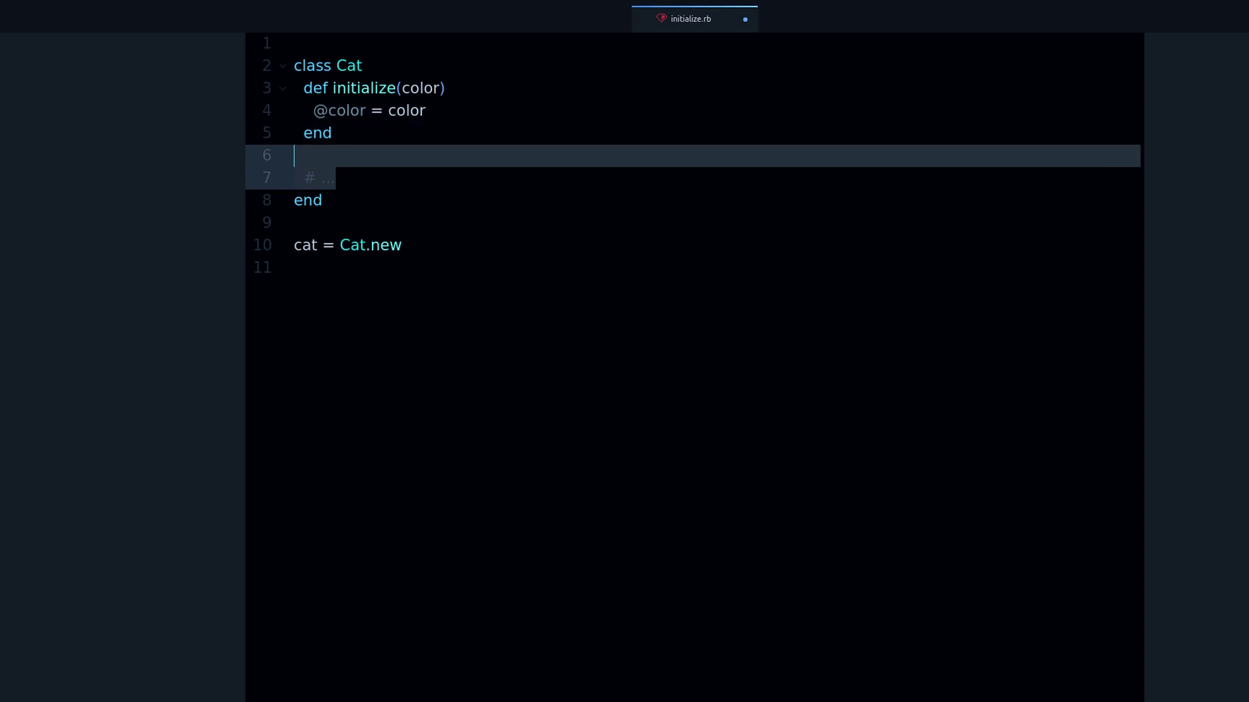
key("BackSpace")
- Review the code by highlighting the color parameter, the Cat name and the initialize method
left_click(683, 223)
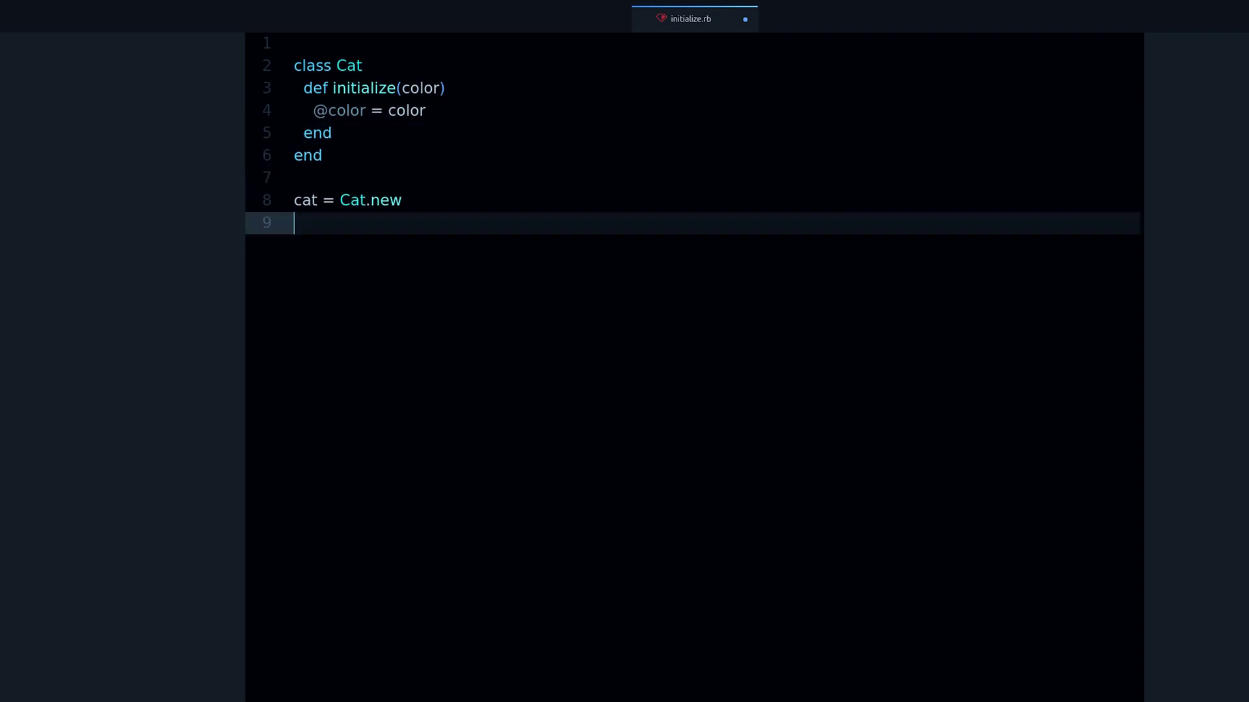
left_click(441, 88)
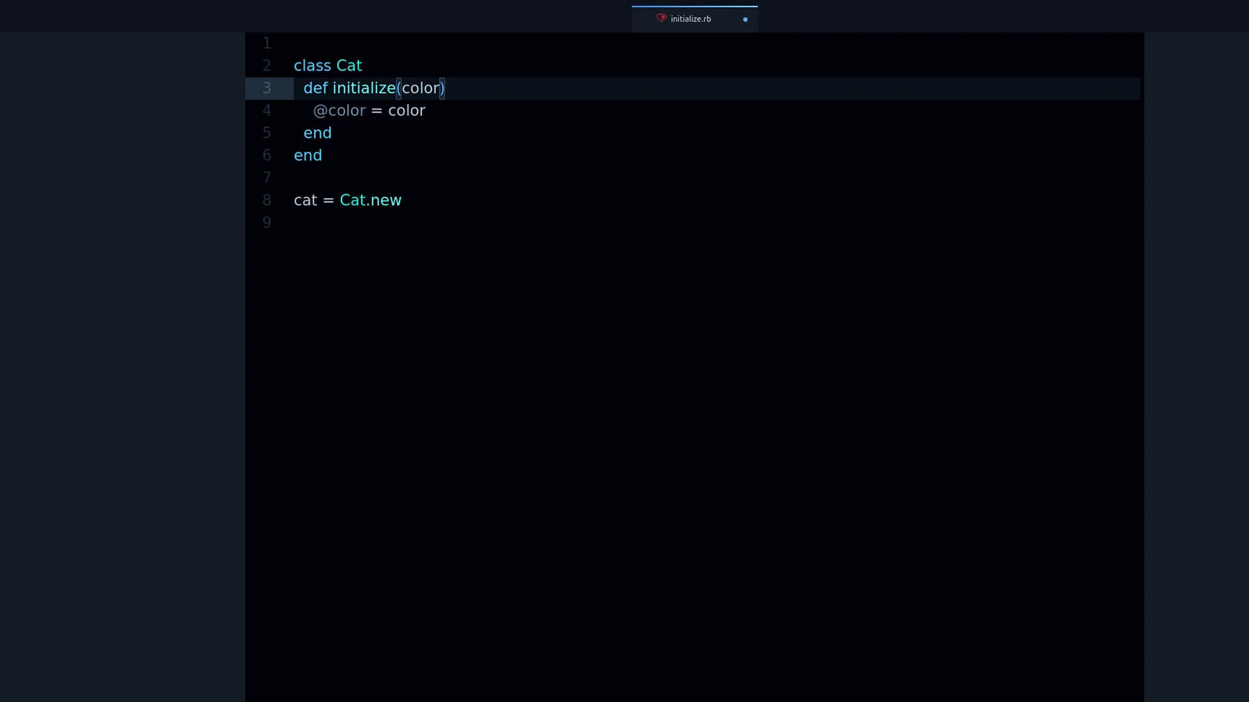
key("ctrl+shift+Left")
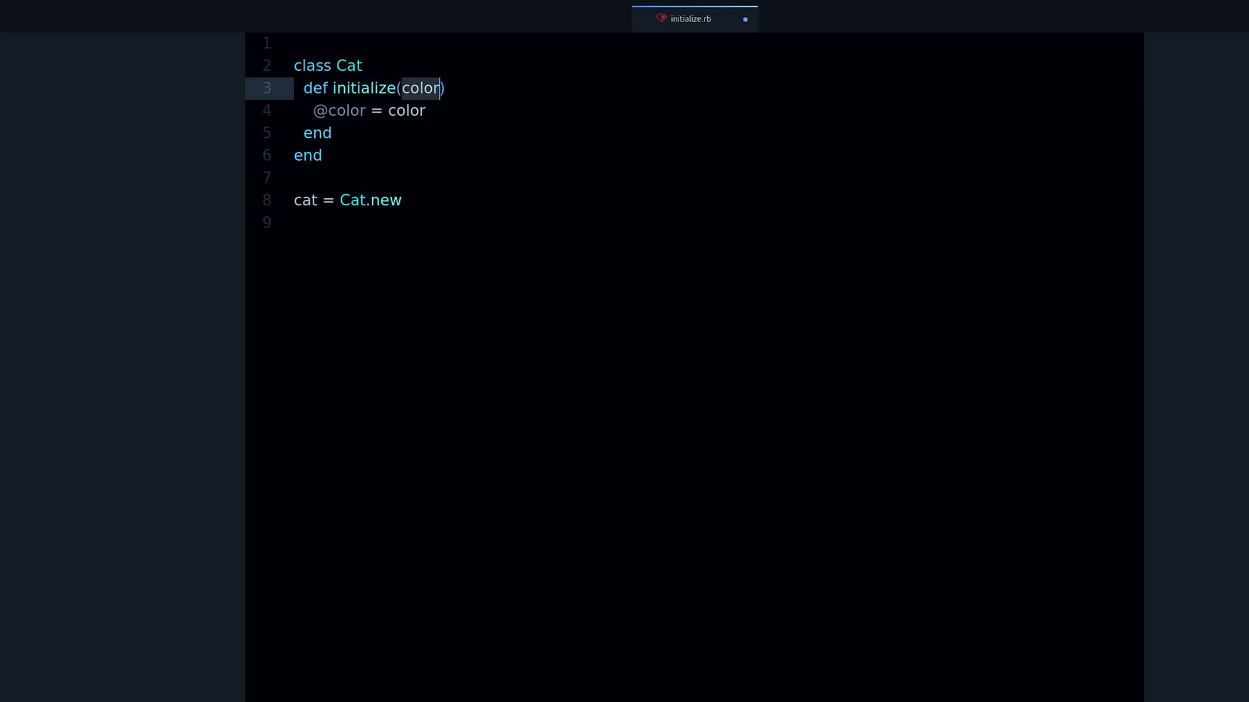
double_click(349, 65)
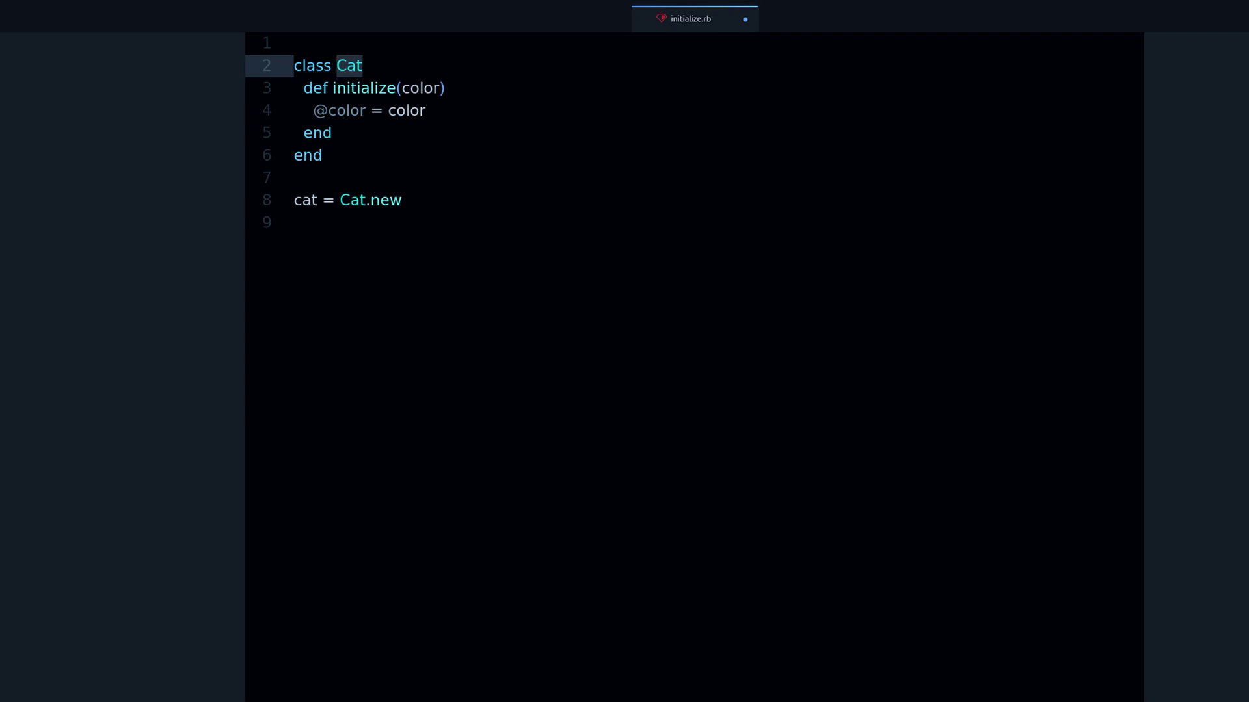
key("shift+Up")
key("shift+Up")
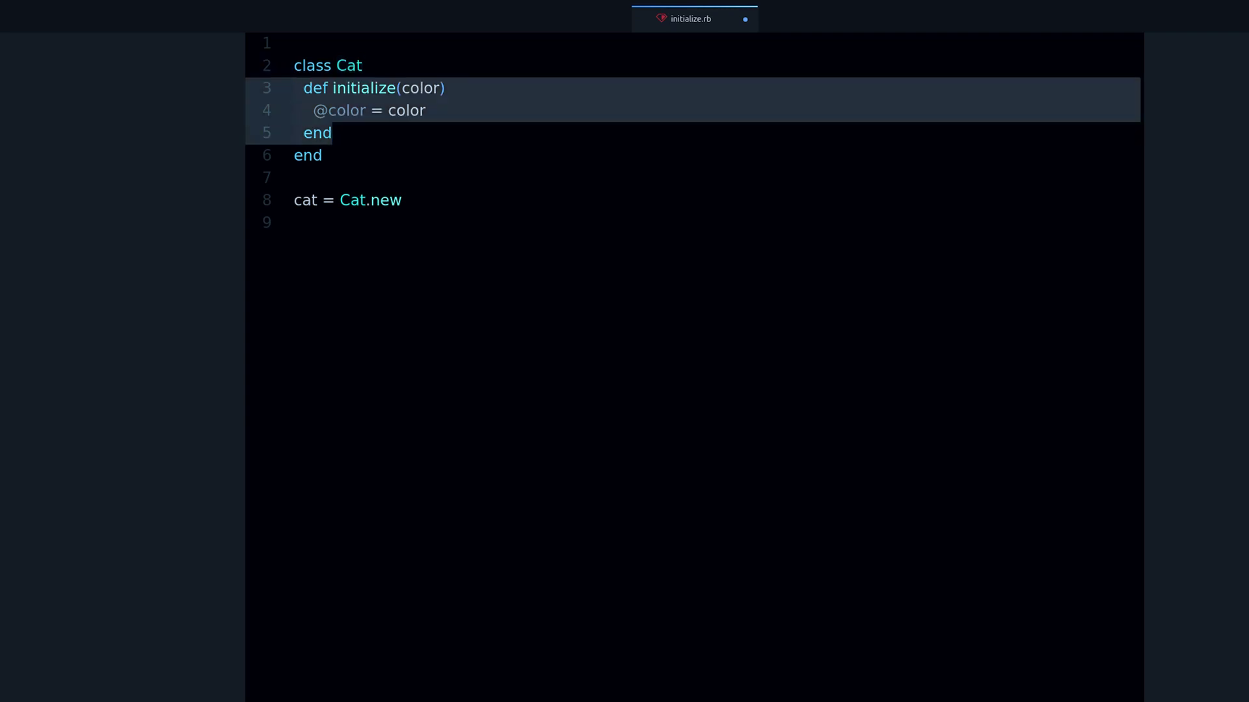
- Run the seeing_is_believing evaluator (ctrl+alt+b) from the end of the Cat.new line
key("ctrl+End")
key("Up")
key("End")
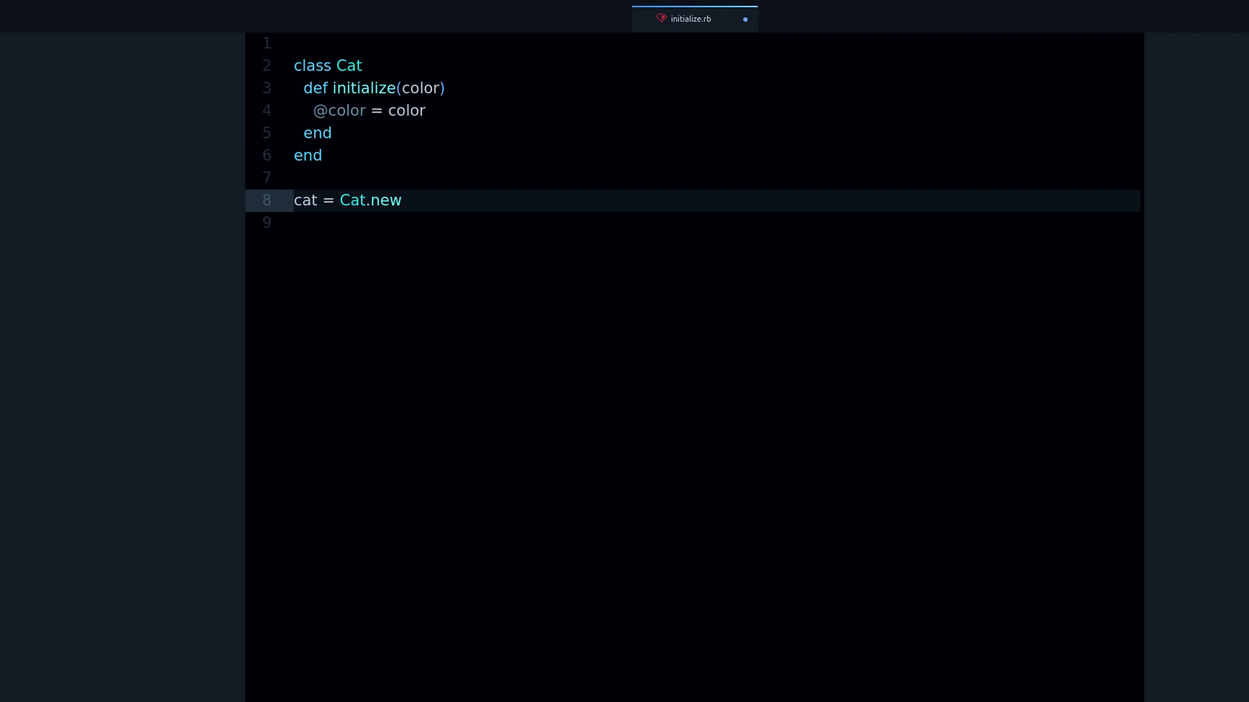
key("ctrl+alt+b")
key("ctrl+End")
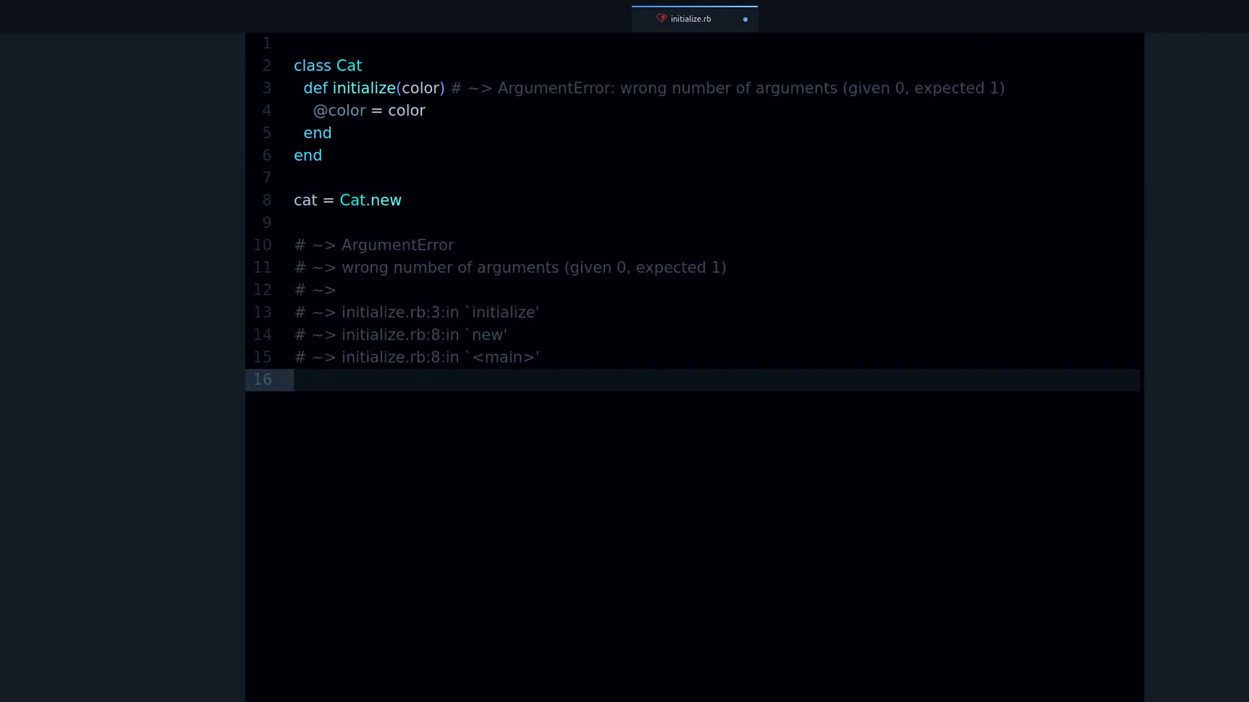
double_click(397, 245)
left_click_drag(342, 267, 725, 267)
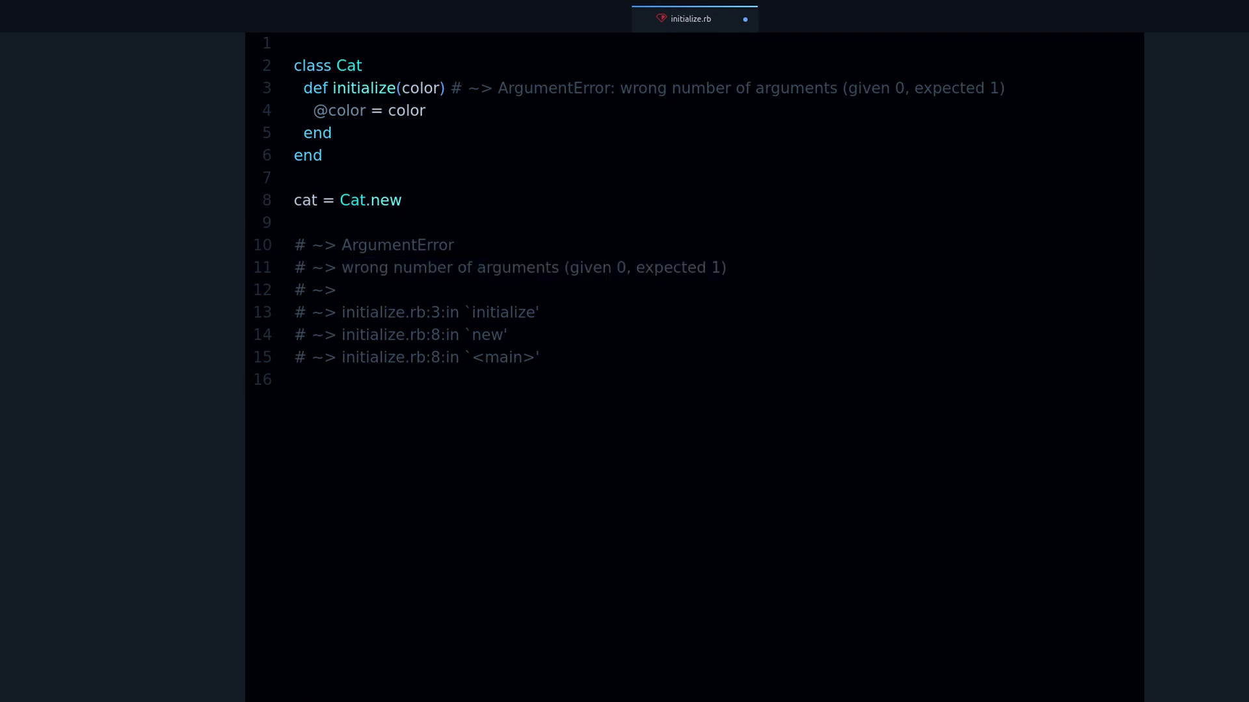
left_click(684, 379)
left_click_drag(450, 88, 1006, 88)
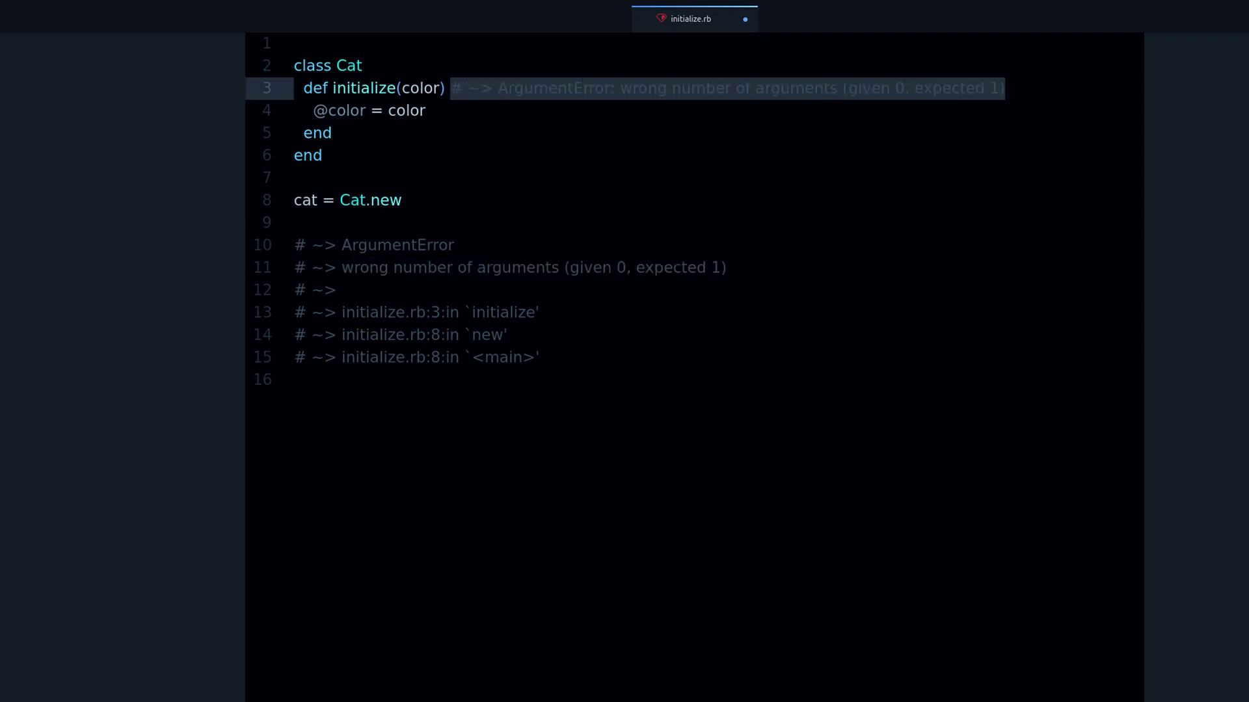
double_click(386, 200)
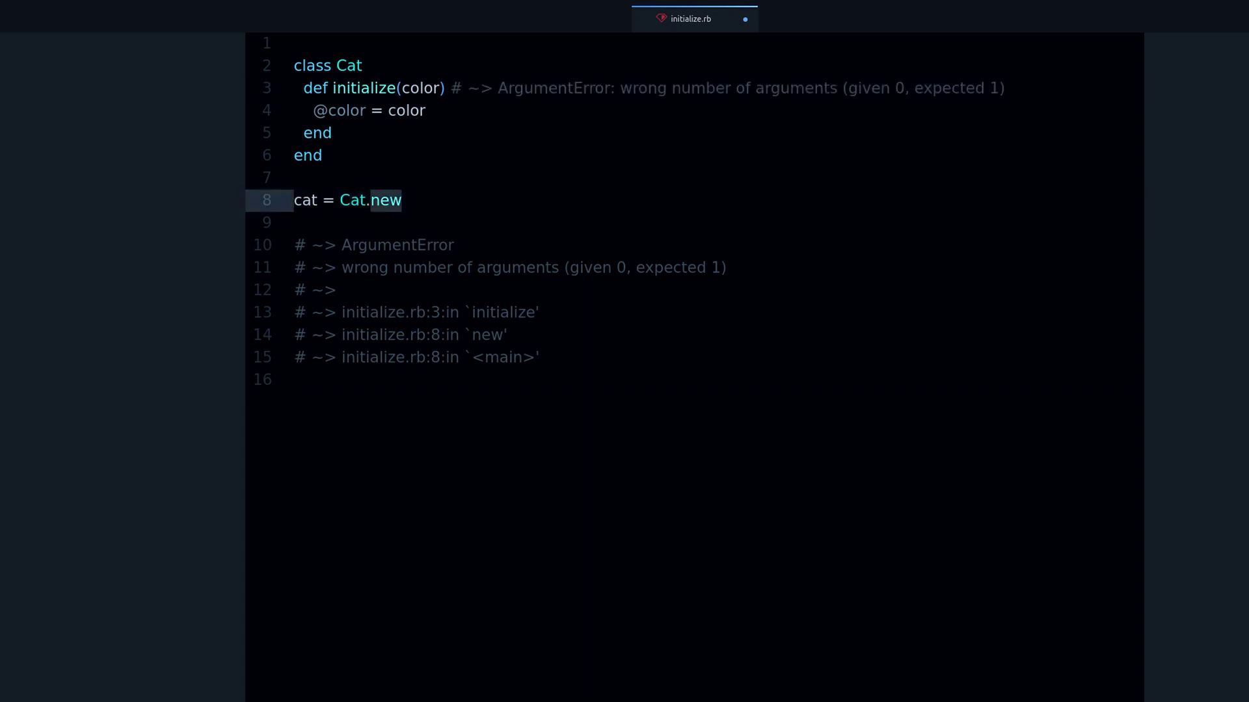
left_click(350, 200)
double_click(352, 200)
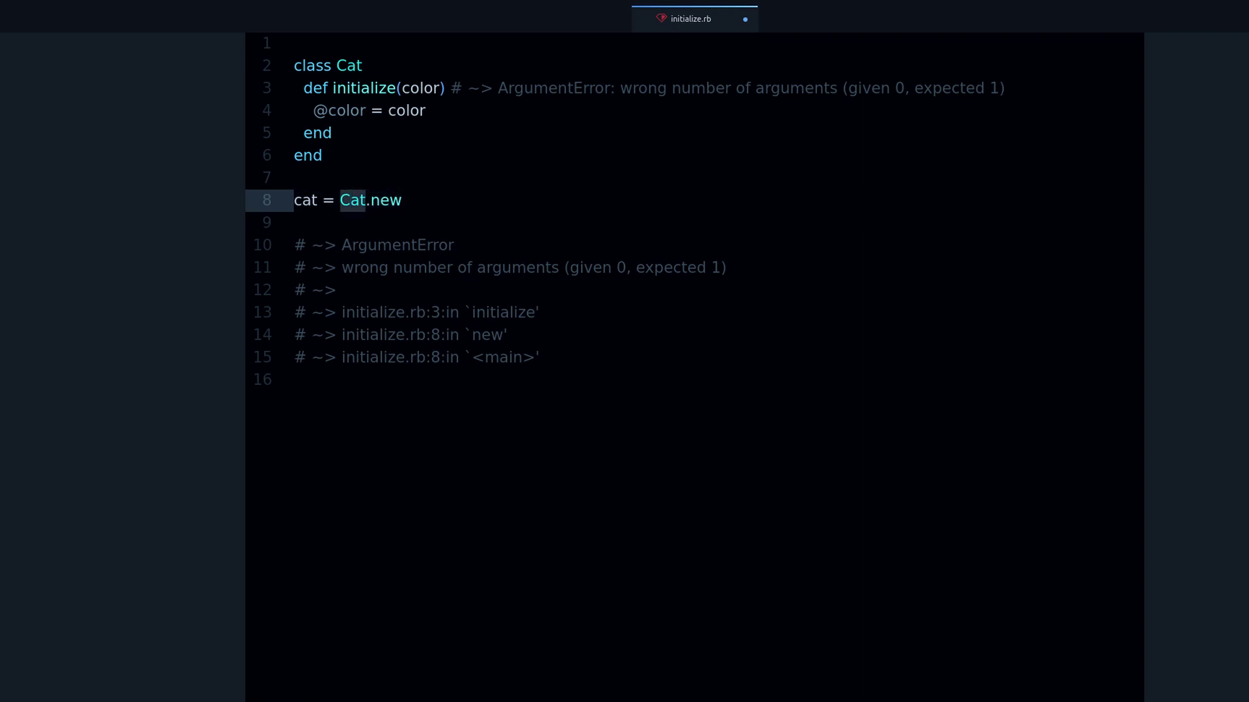
left_click(473, 358)
left_click(359, 87)
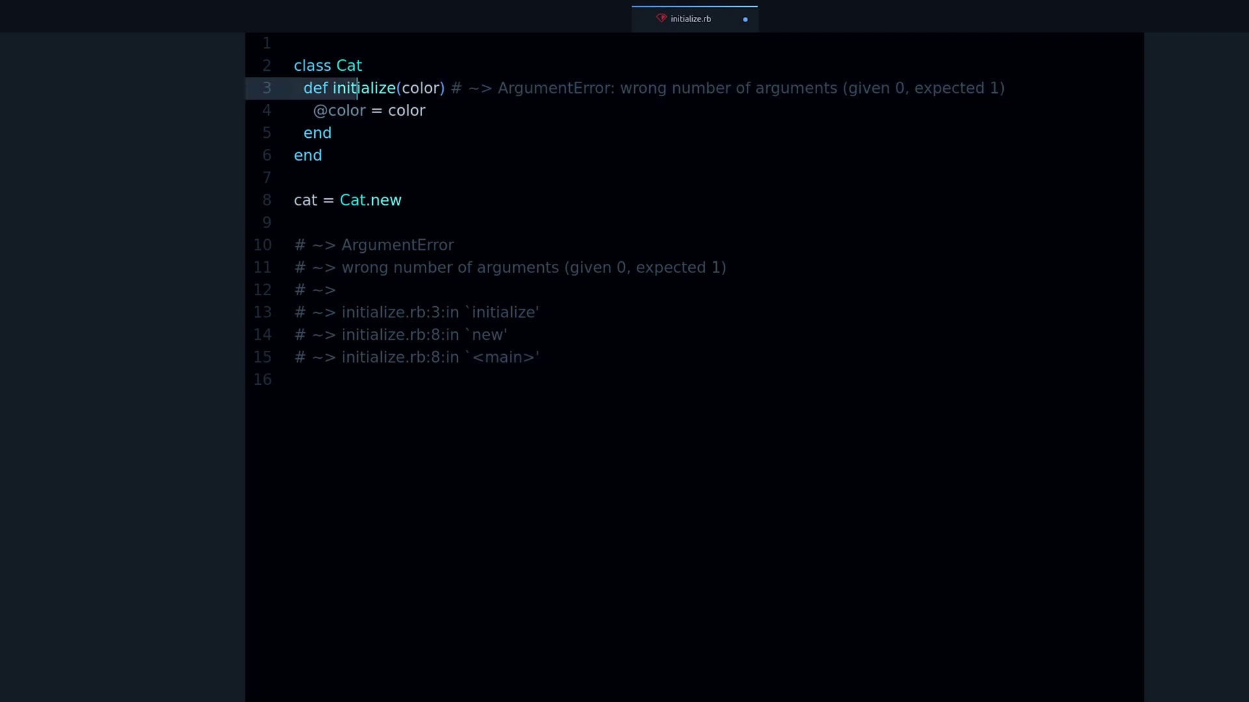
triple_click(359, 89)
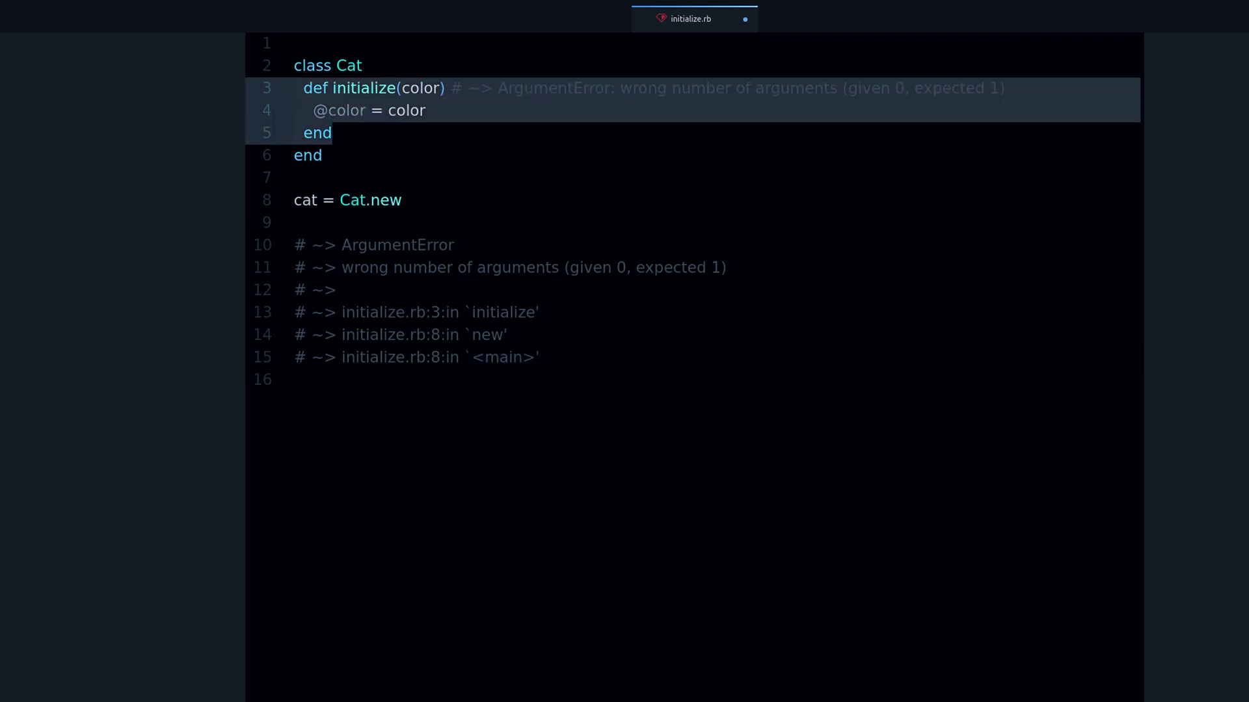
left_click(396, 87)
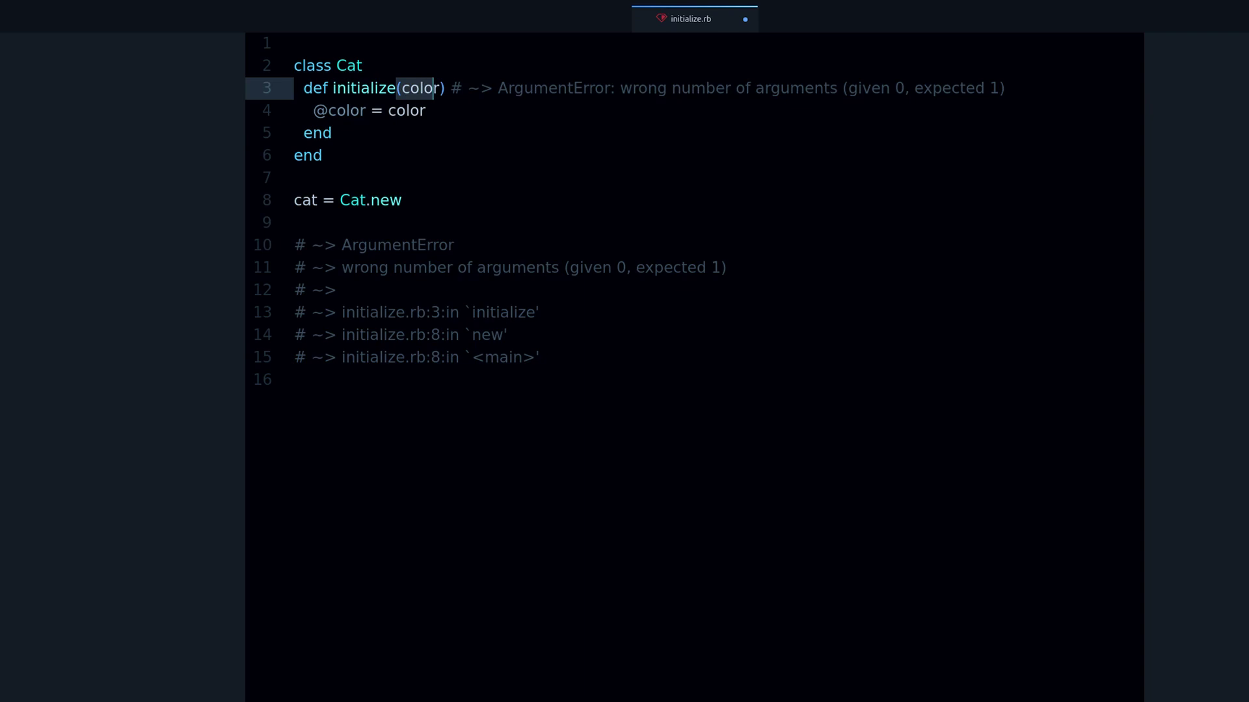
key("shift+Right")
key("shift+Right")
key("shift+Right")
key("shift+Left")
left_click(323, 155)
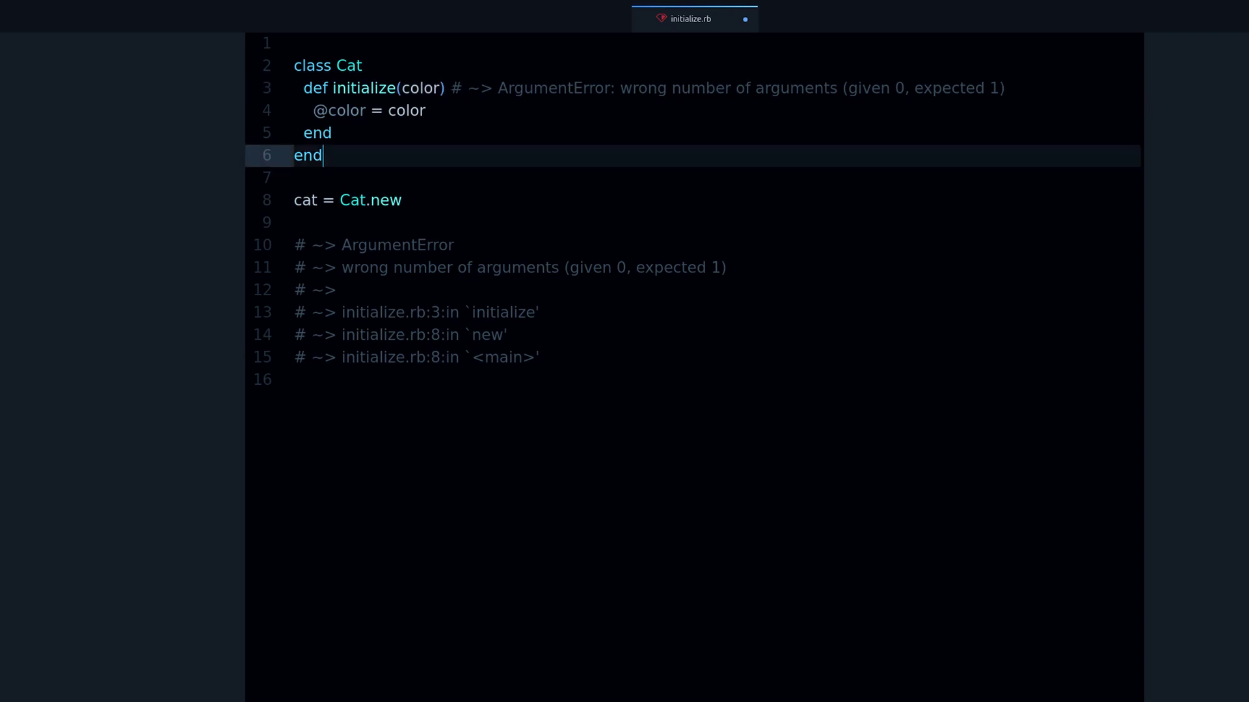
left_click(410, 89)
key("shift+Right")
key("shift+Right")
key("shift+Right")
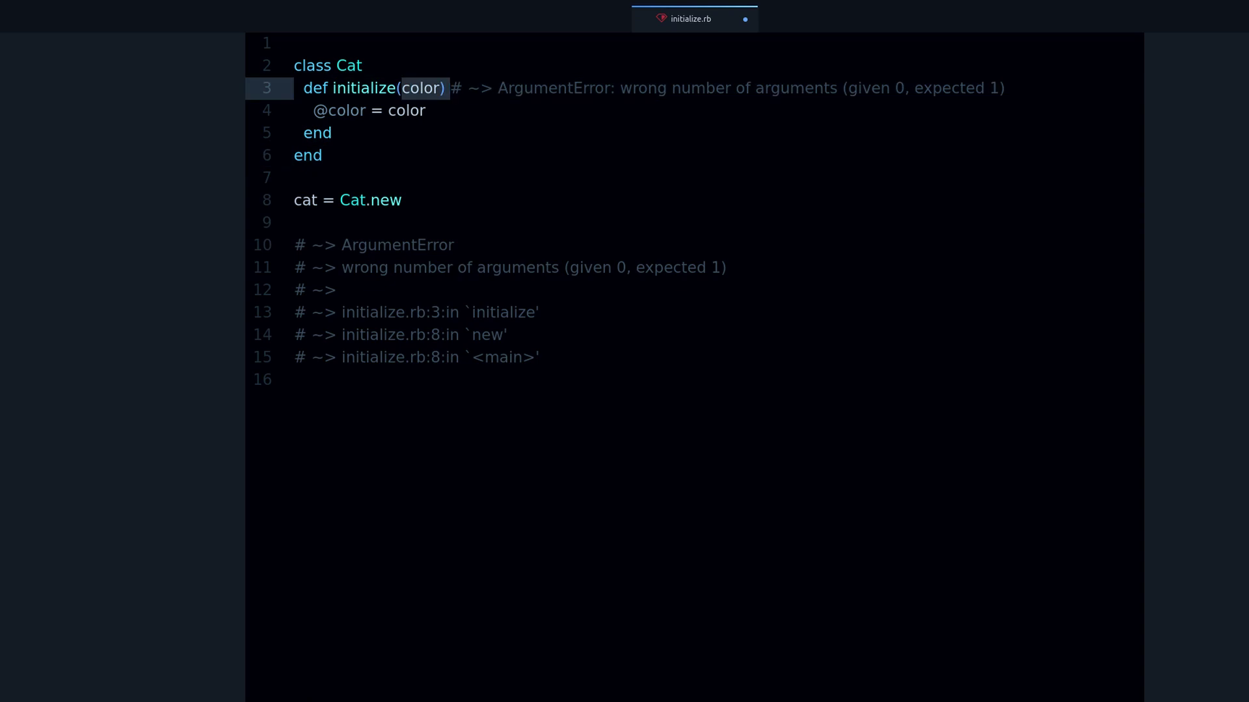
left_click(402, 200)
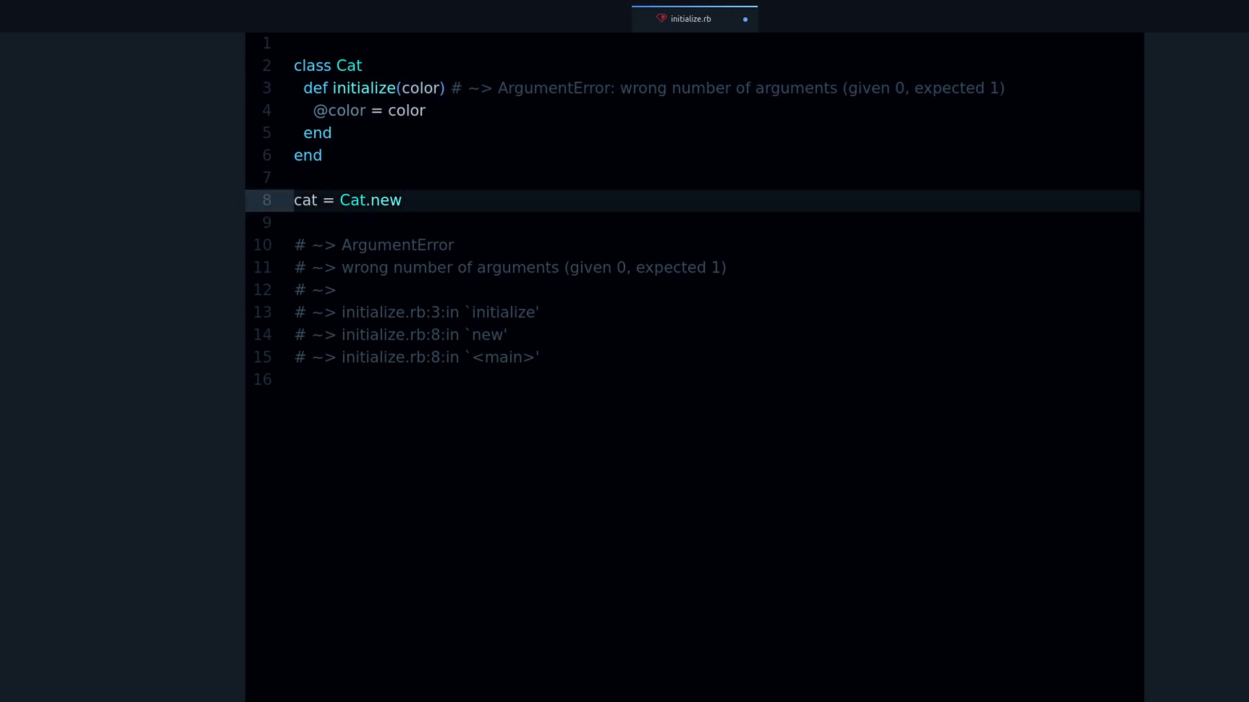
left_click(444, 88)
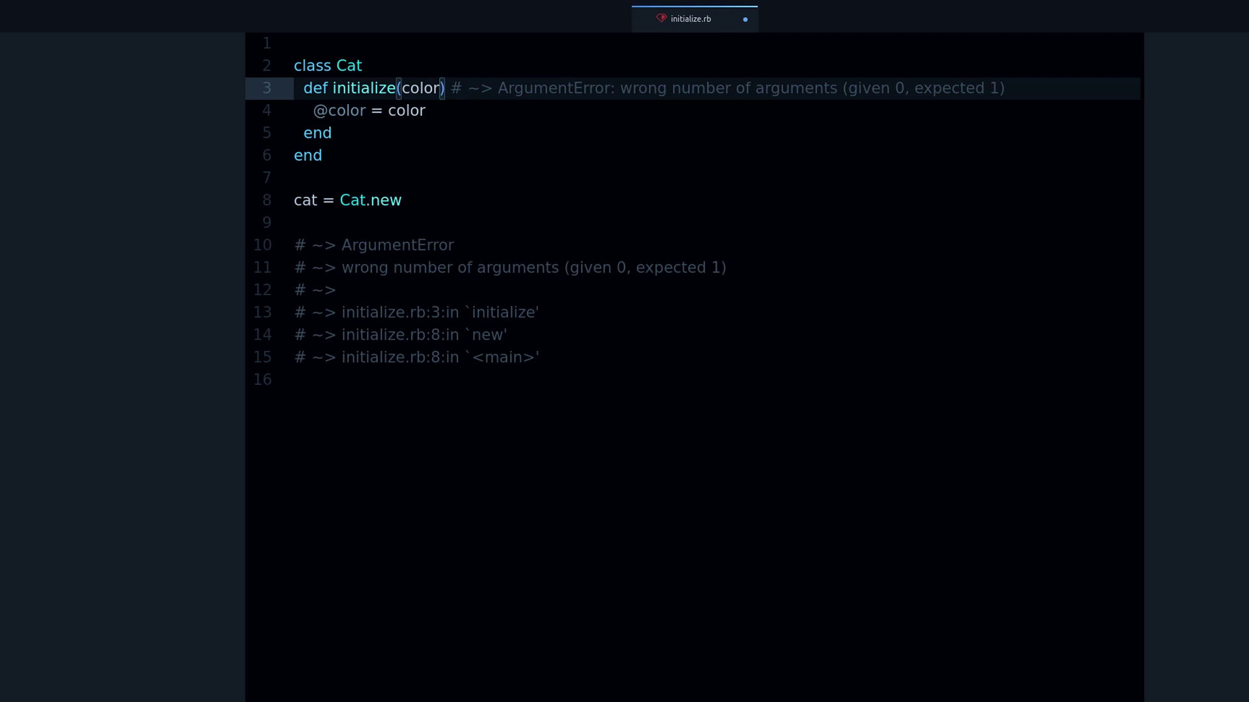
key("ctrl+End")
left_click(444, 88)
left_click(404, 201)
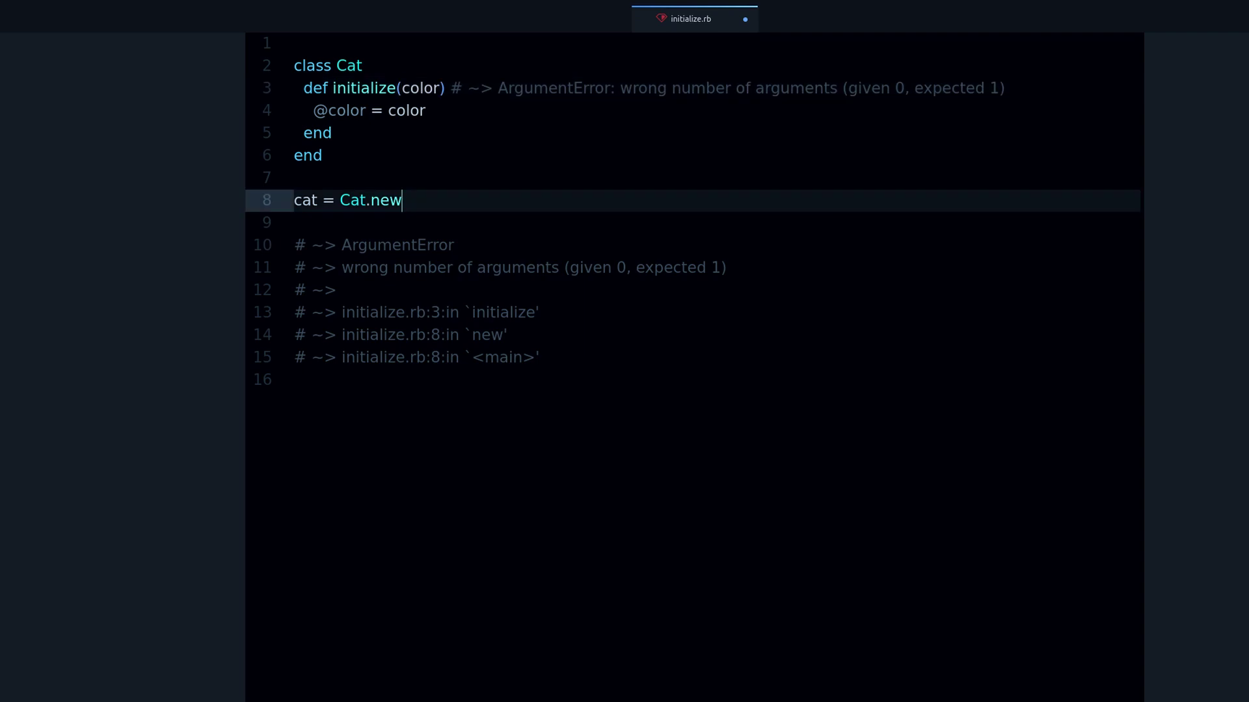
type("(\"")
type("white")
key("ctrl+alt+v")
key("Down")
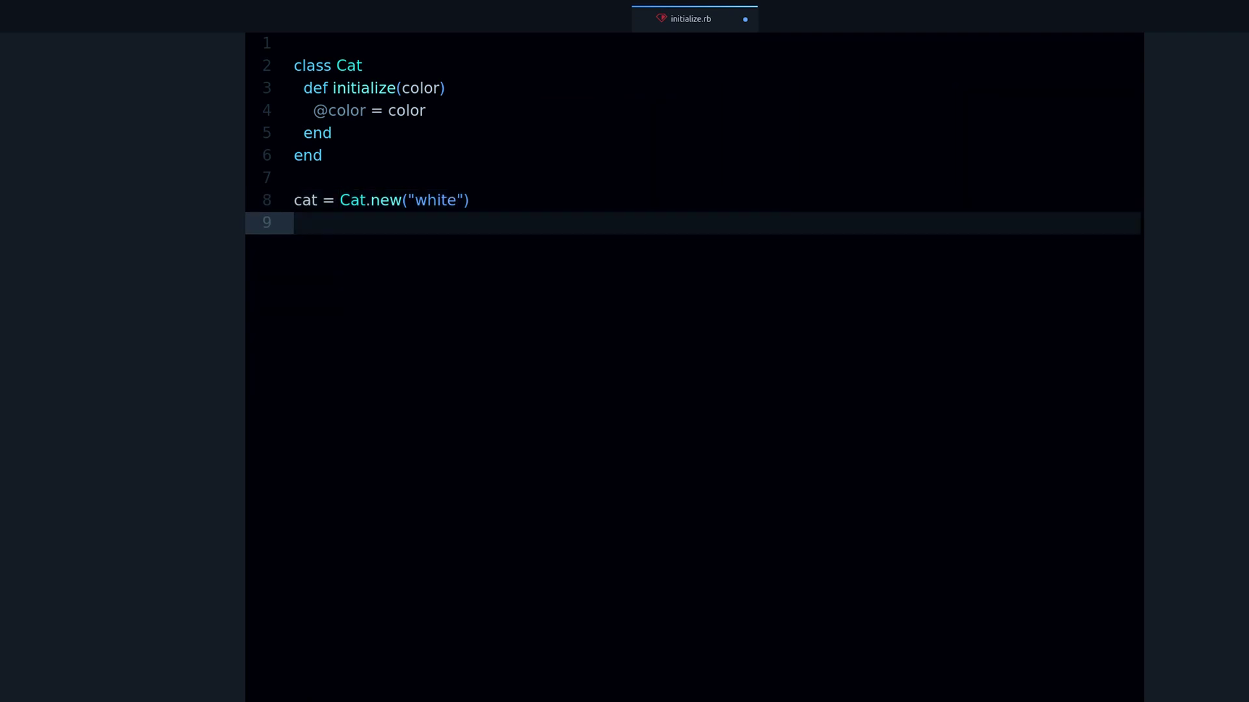
key("Up")
key("shift+End")
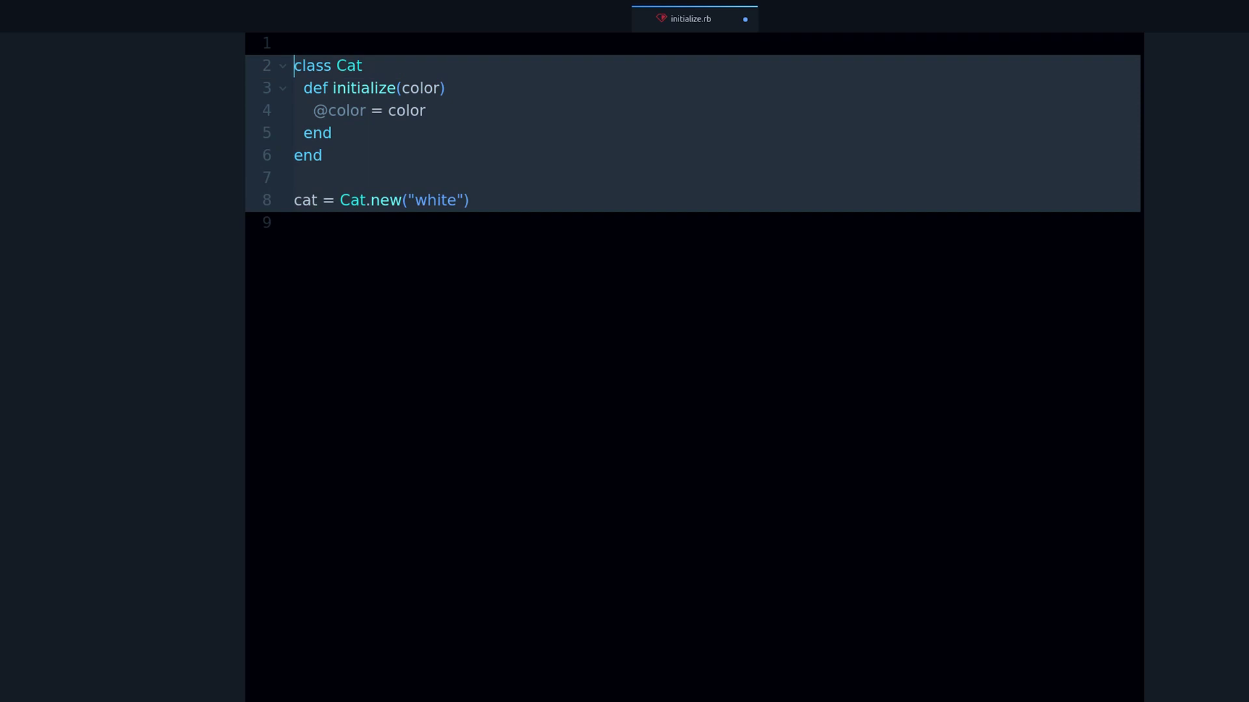
key("Down")
double_click(305, 201)
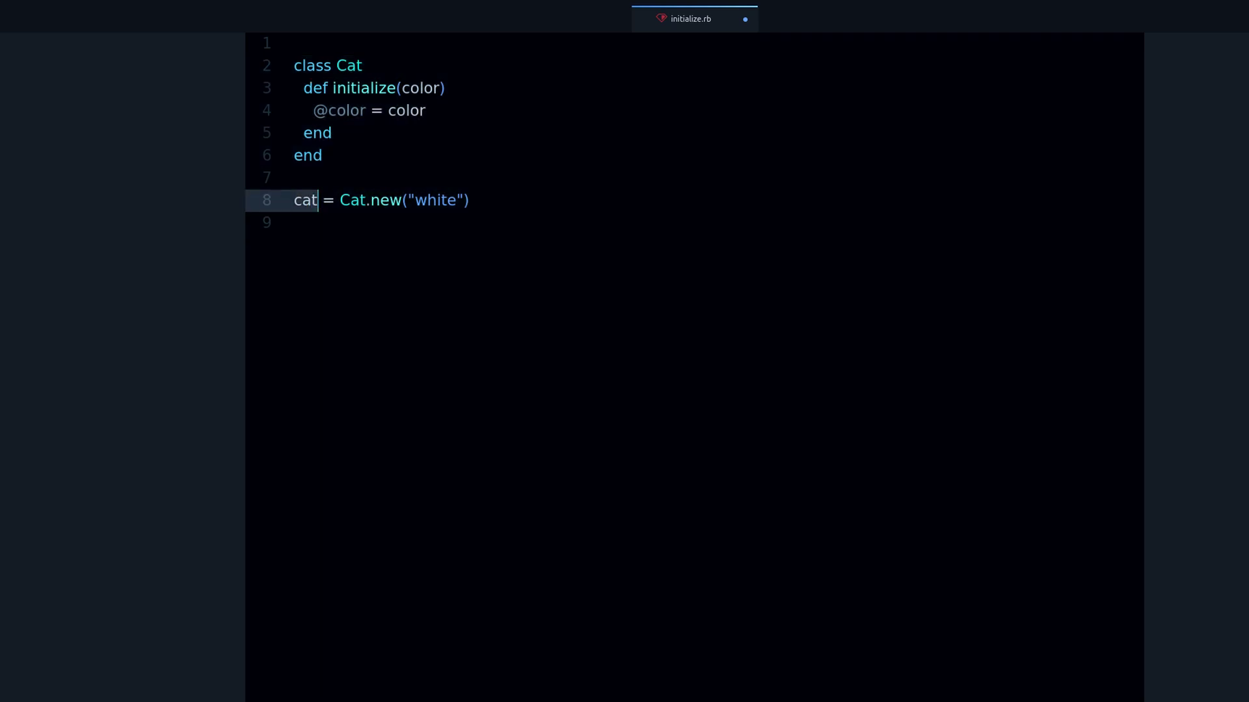
left_click(682, 223)
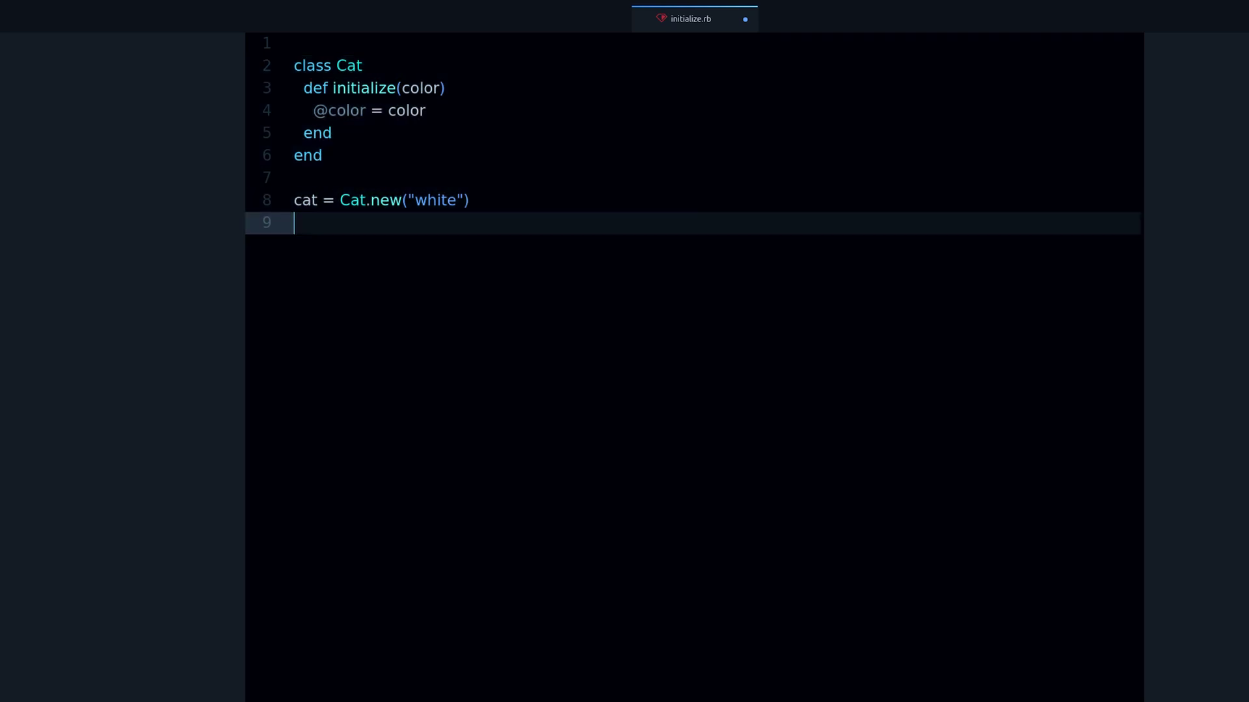
double_click(346, 110)
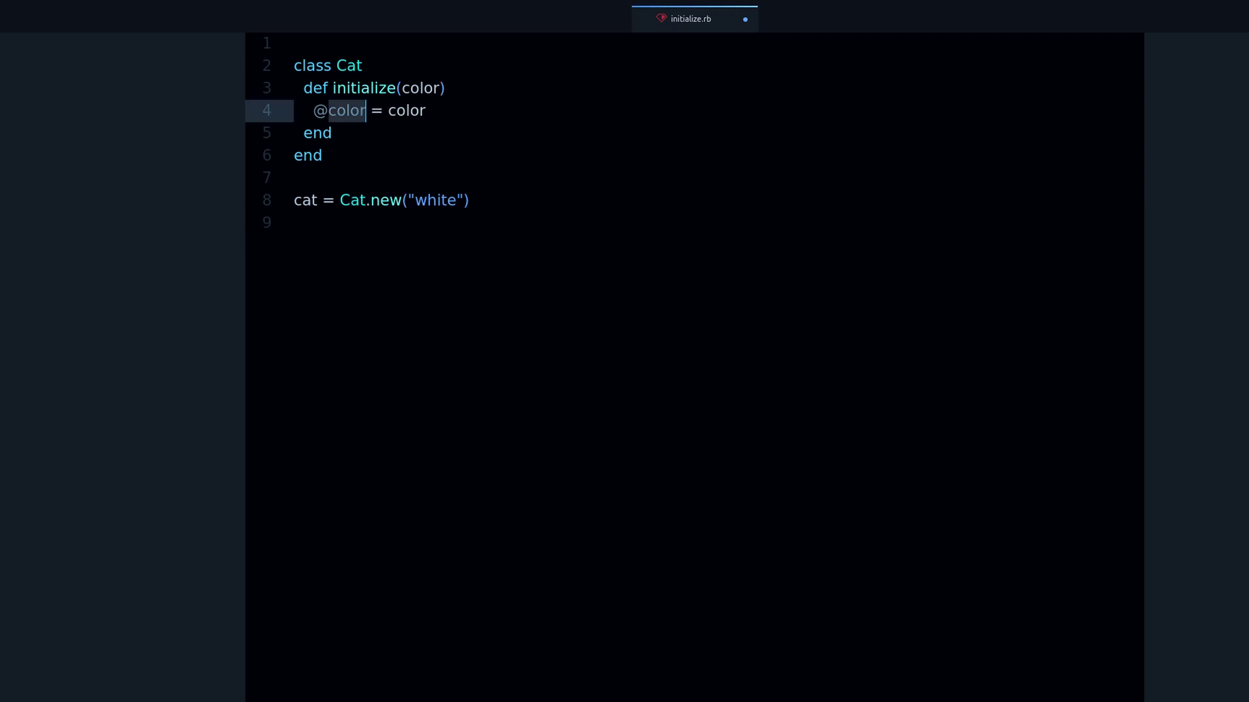
left_click(683, 222)
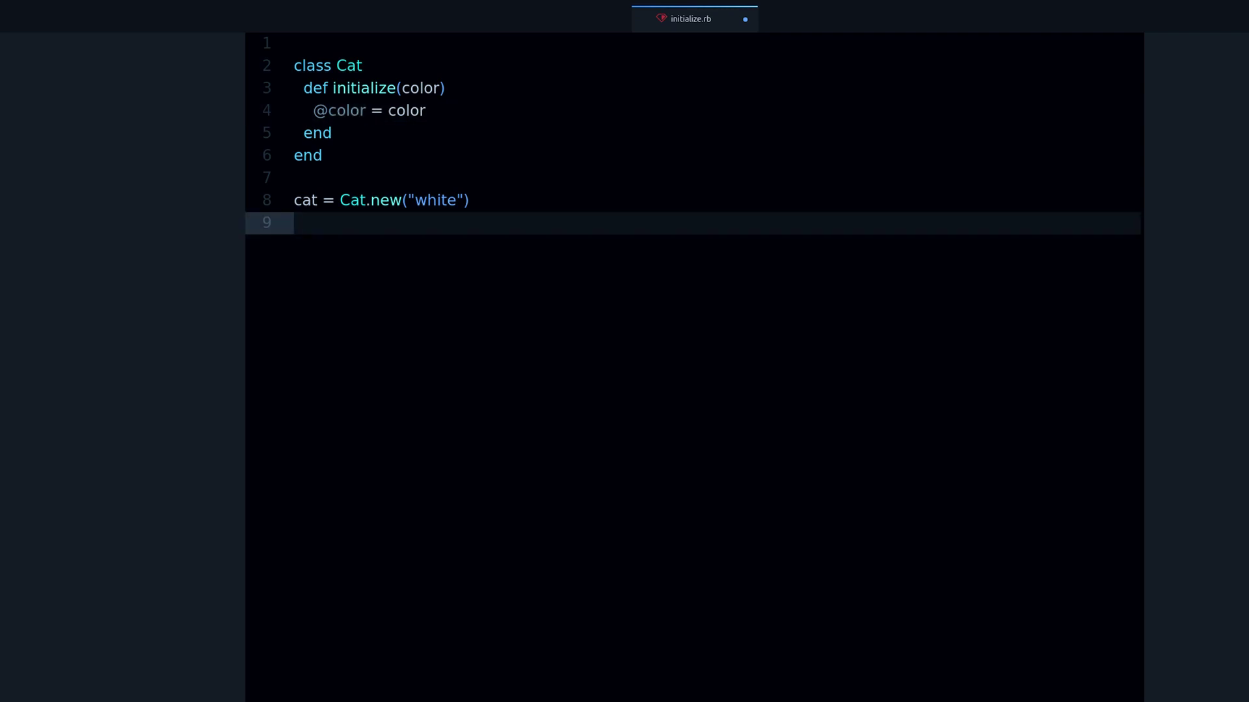
- Add 'p cat' on a new line and run the inline evaluator to show its output
key("Return")
type("p cat")
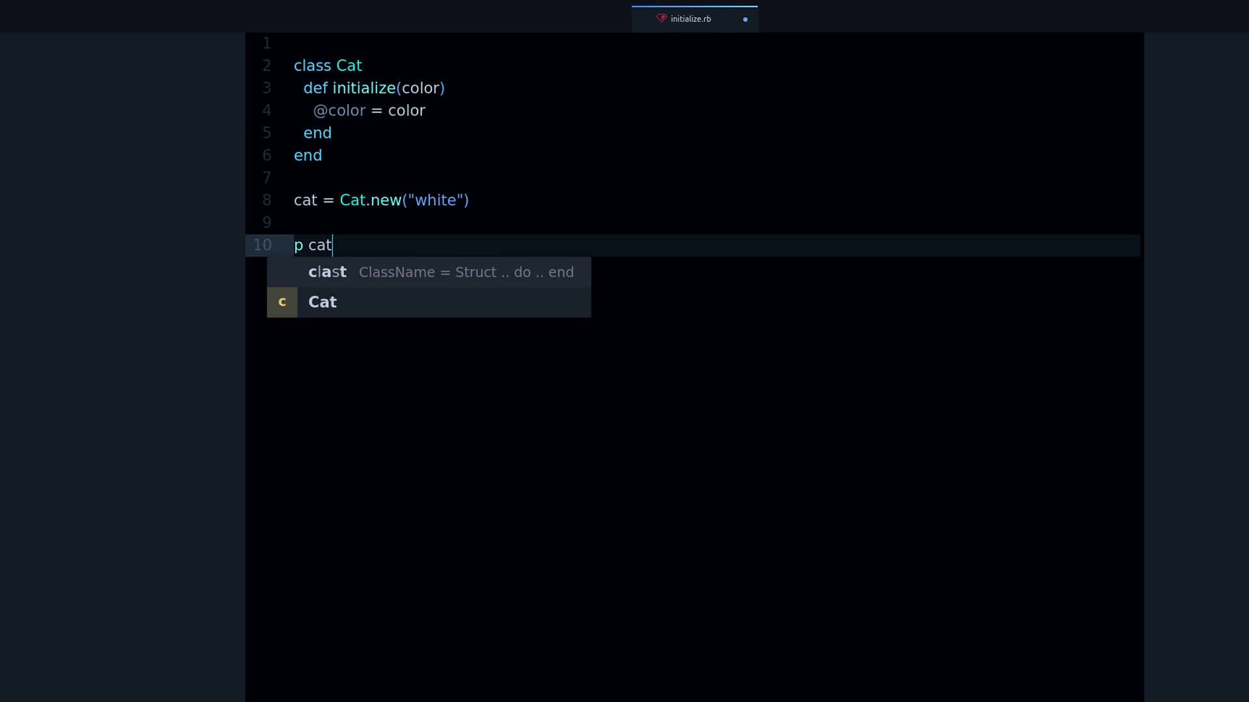
key("Escape")
key("ctrl+shift+b")
left_click(456, 290)
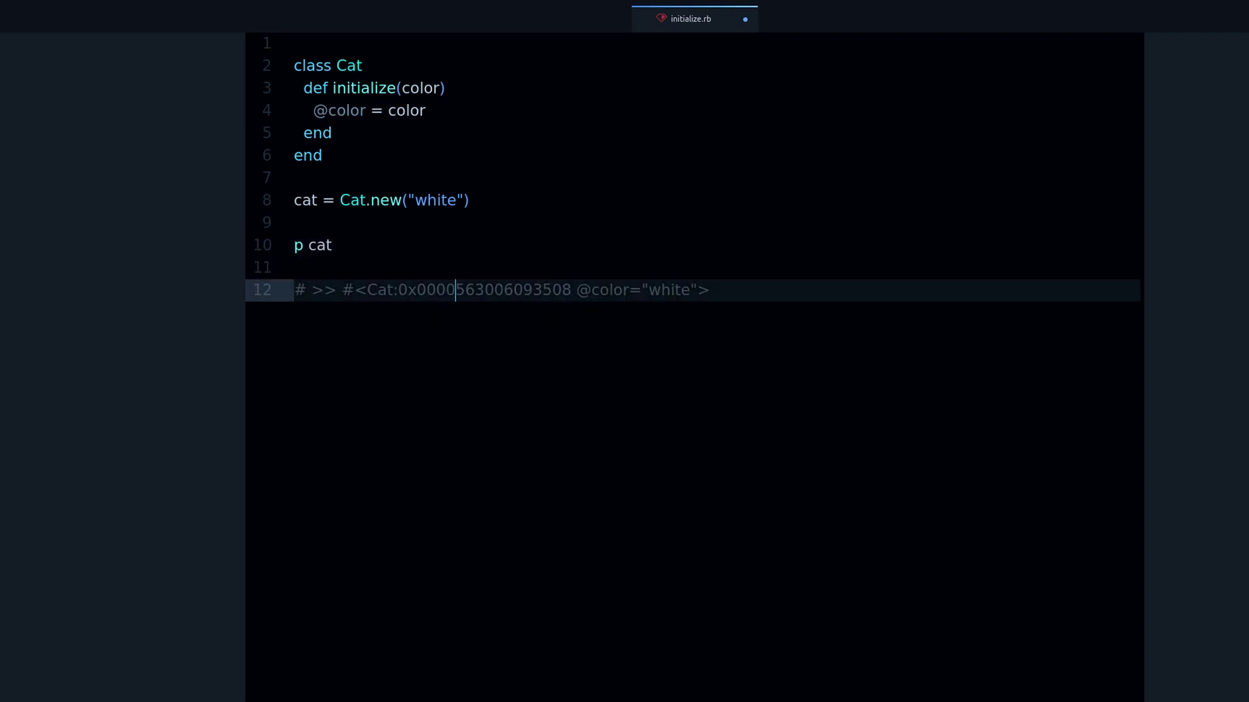
- Move along the 'p cat' line and select the text of its output comment
key("Up")
key("Up")
key("shift+Home")
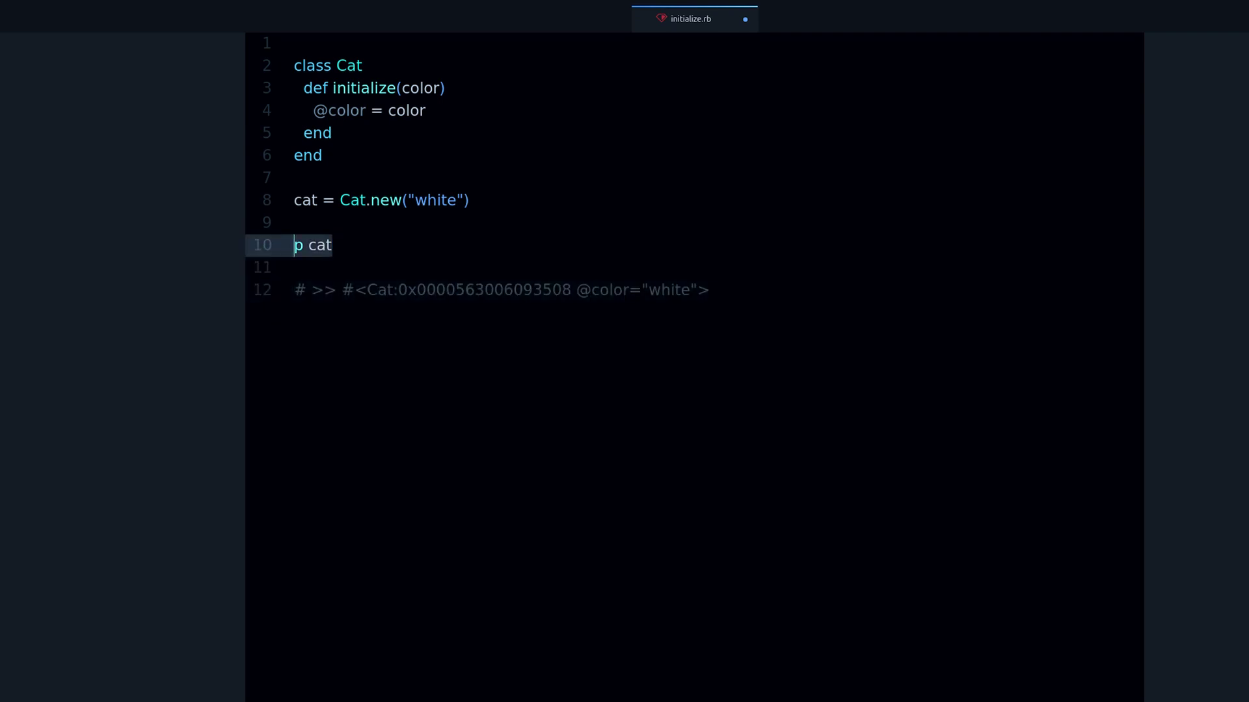
key("Left")
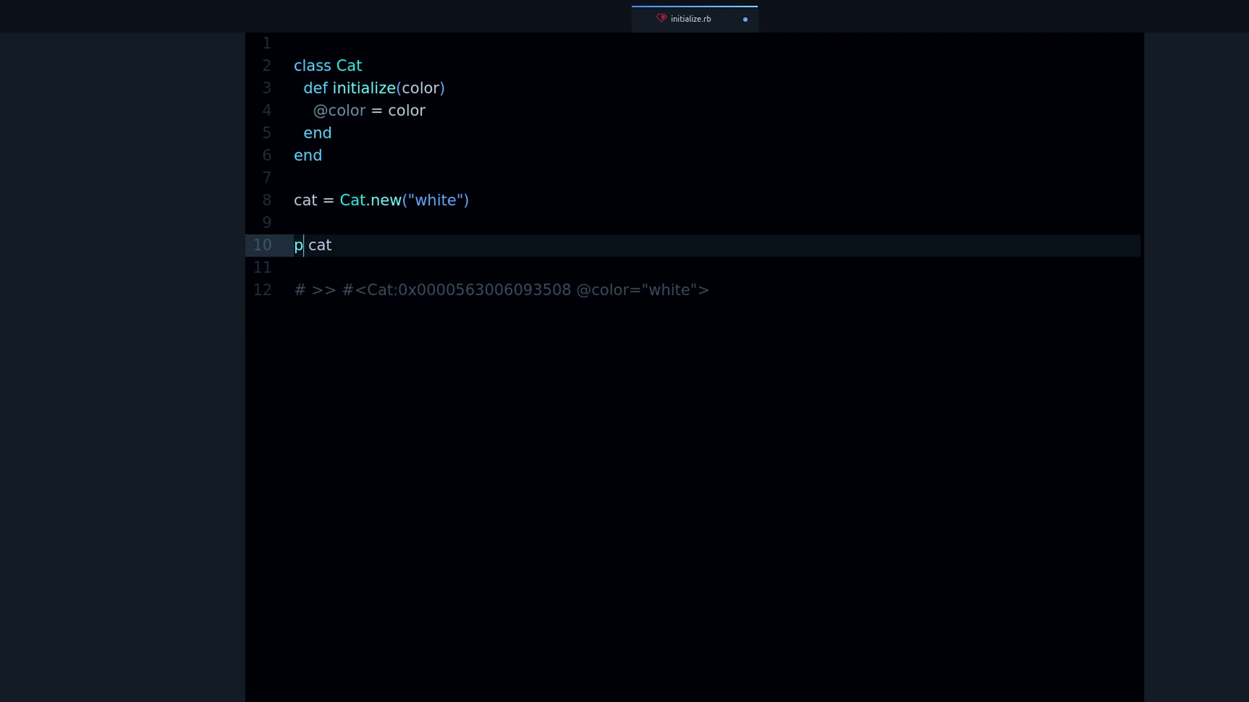
key("shift+End")
key("Right")
key("Down")
key("Down")
key("shift+End")
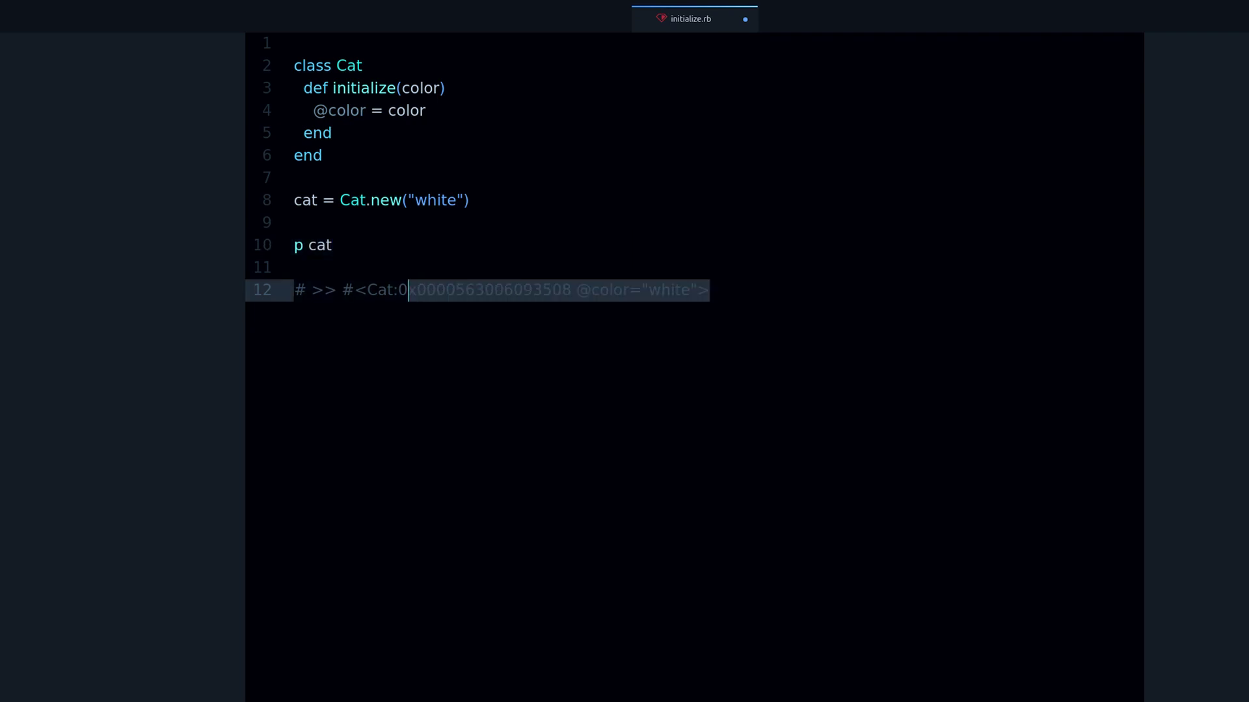
key("ctrl+shift+Left")
- Highlight the Cat class name and the object's memory address in the output
left_click(368, 289)
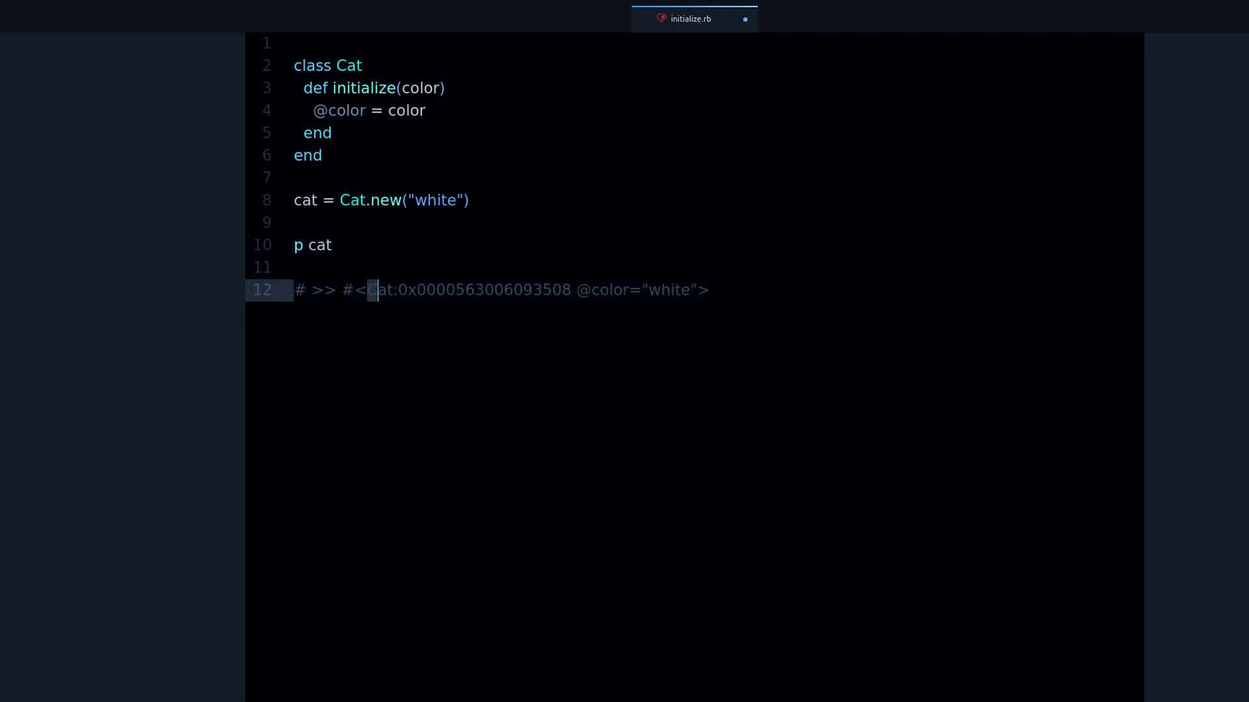
left_click_drag(367, 290, 572, 290)
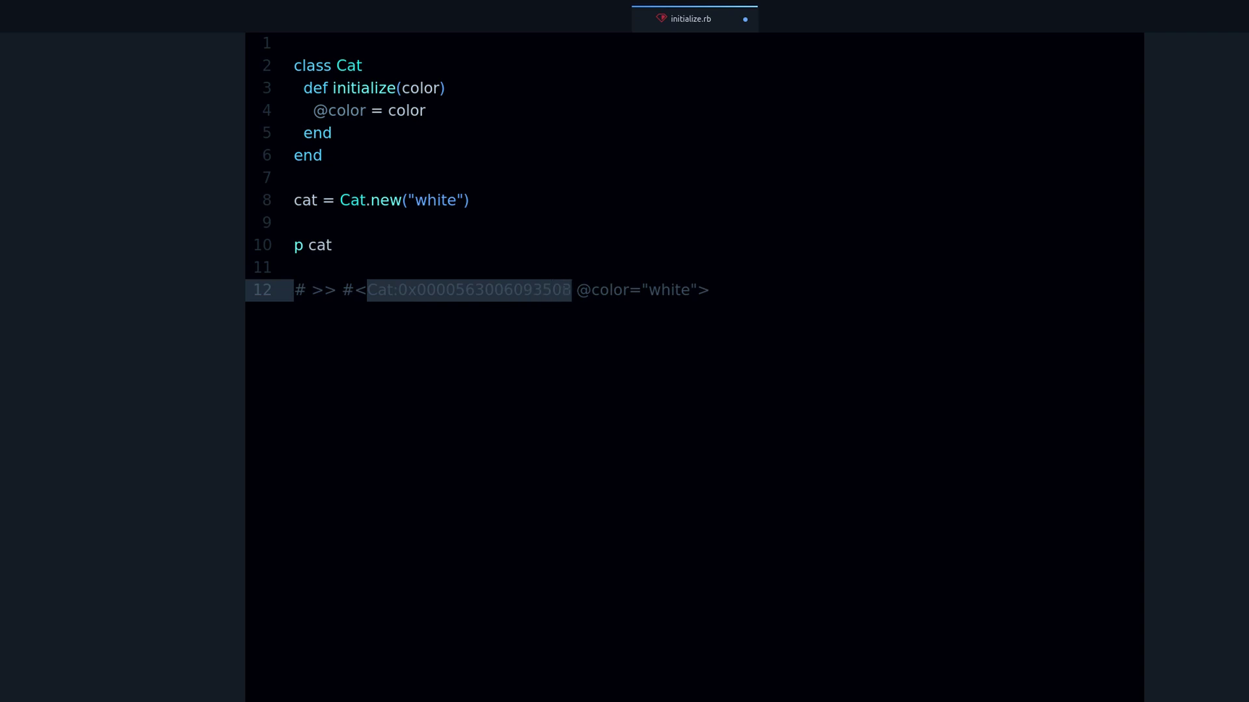
left_click(388, 290)
double_click(380, 291)
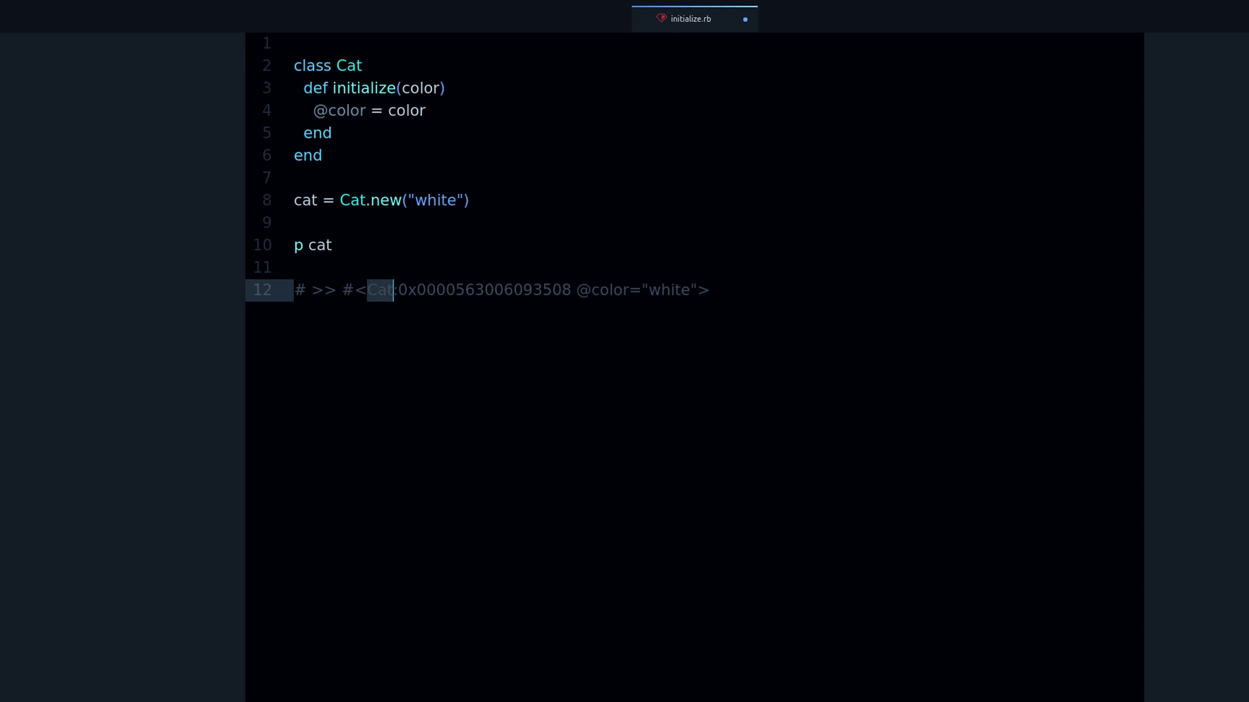
left_click_drag(398, 290, 572, 290)
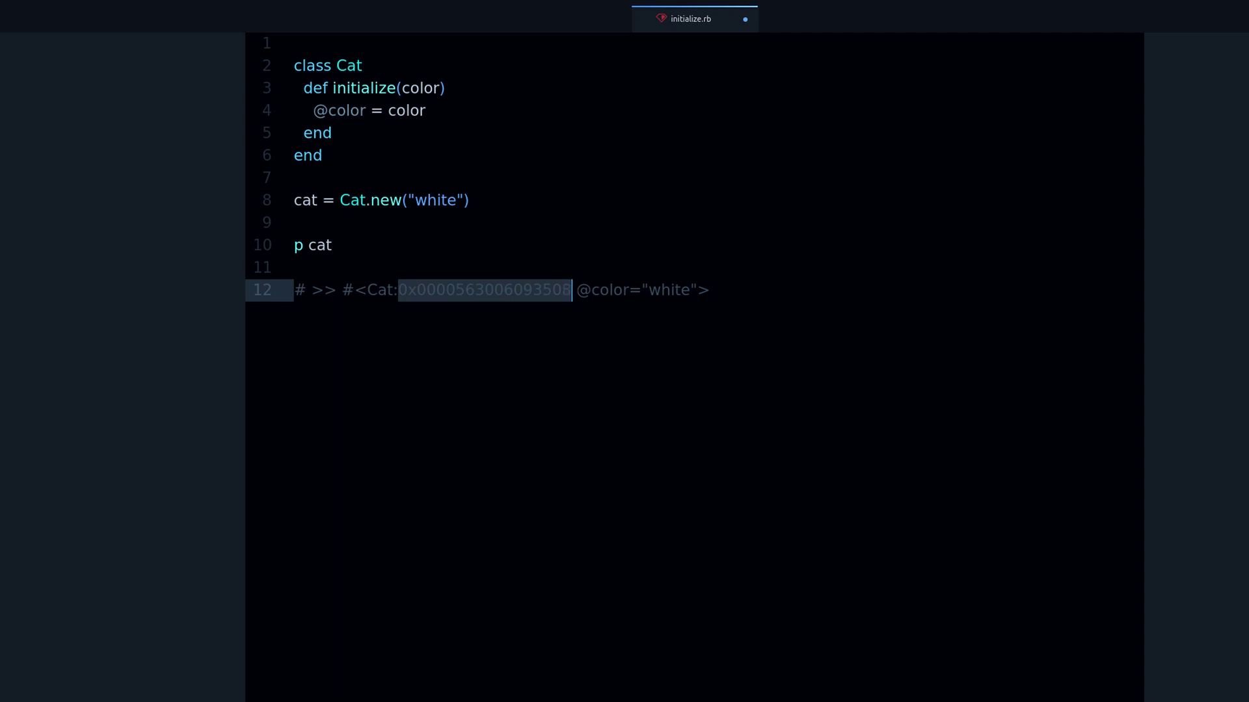
double_click(381, 290)
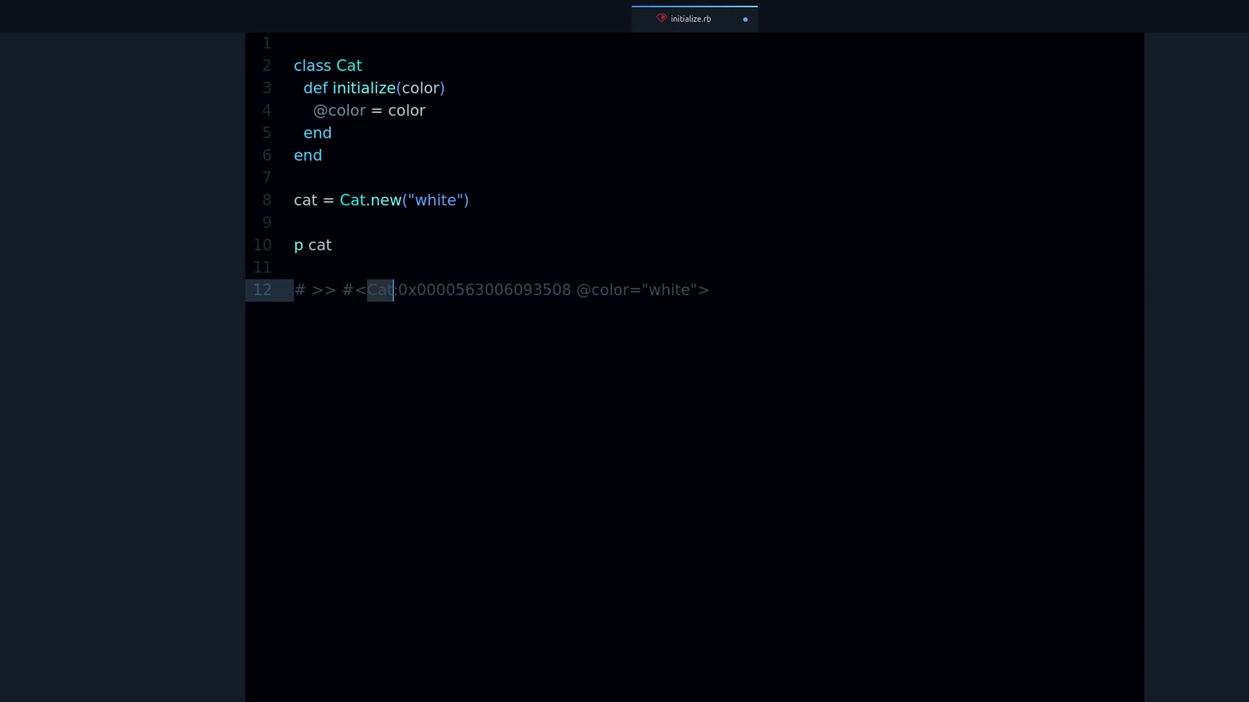
left_click_drag(577, 289, 709, 290)
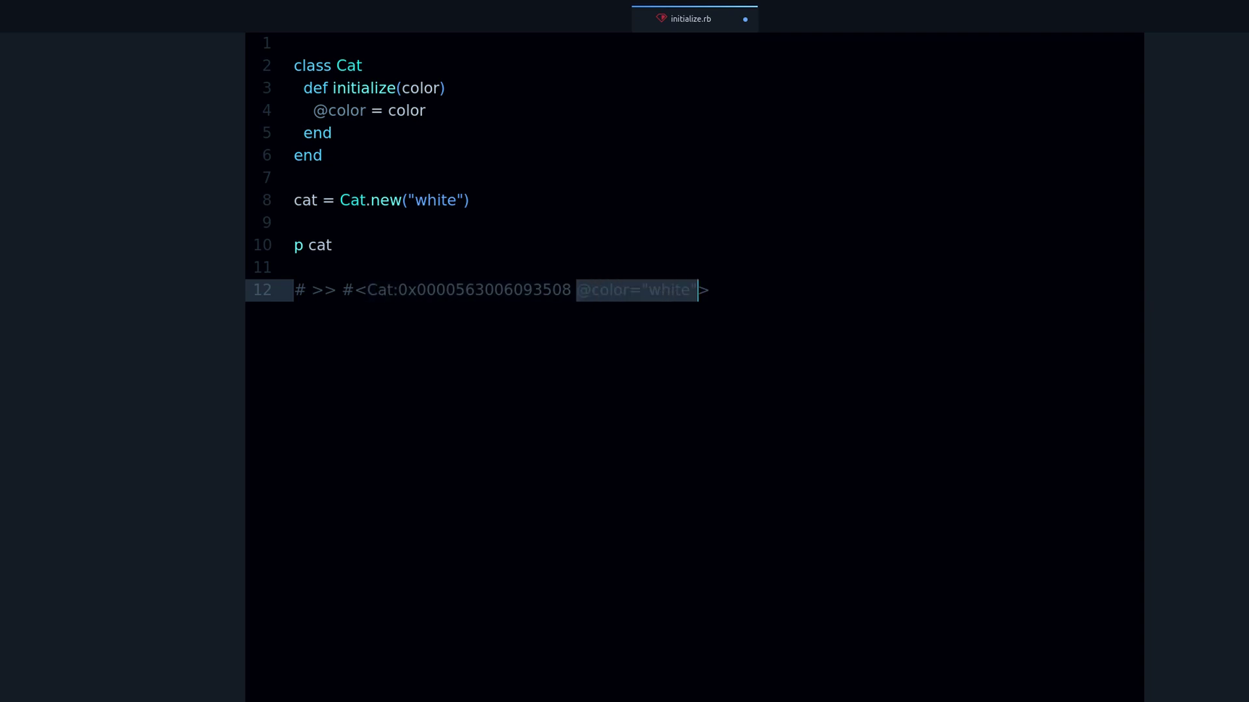
key("shift+Left")
double_click(611, 290)
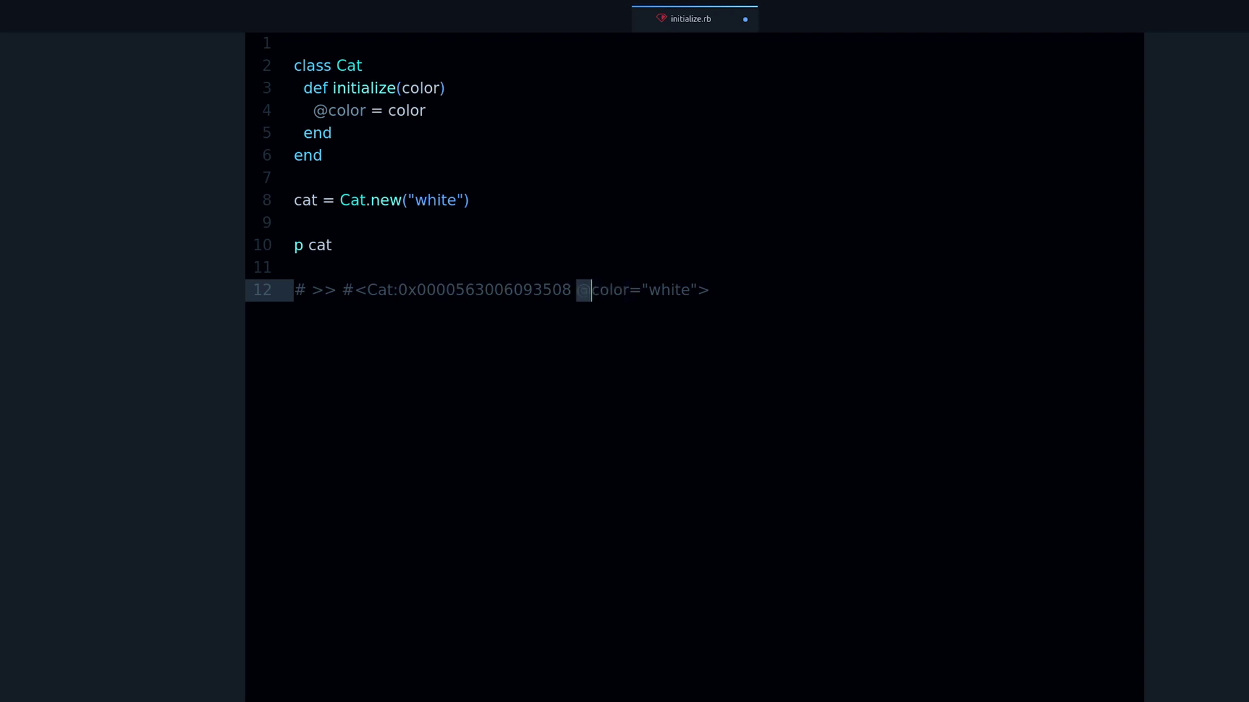
left_click_drag(577, 290, 698, 290)
left_click_drag(471, 200, 339, 200)
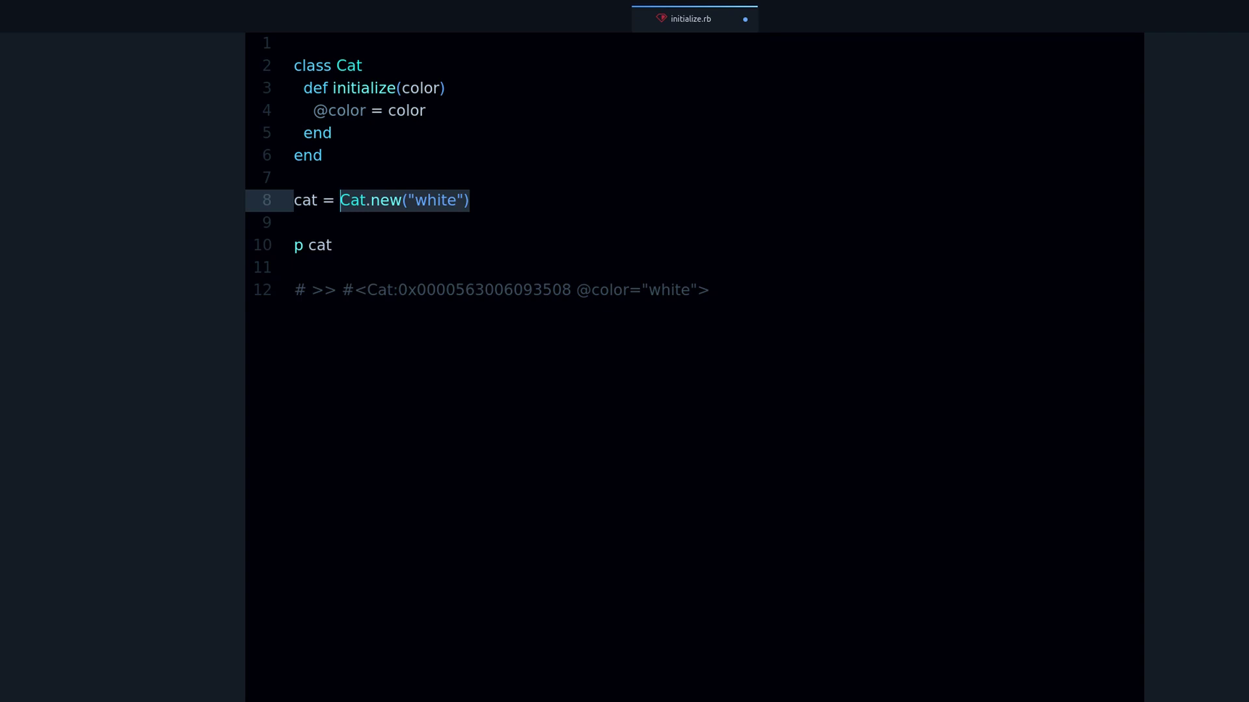
left_click_drag(410, 200, 455, 200)
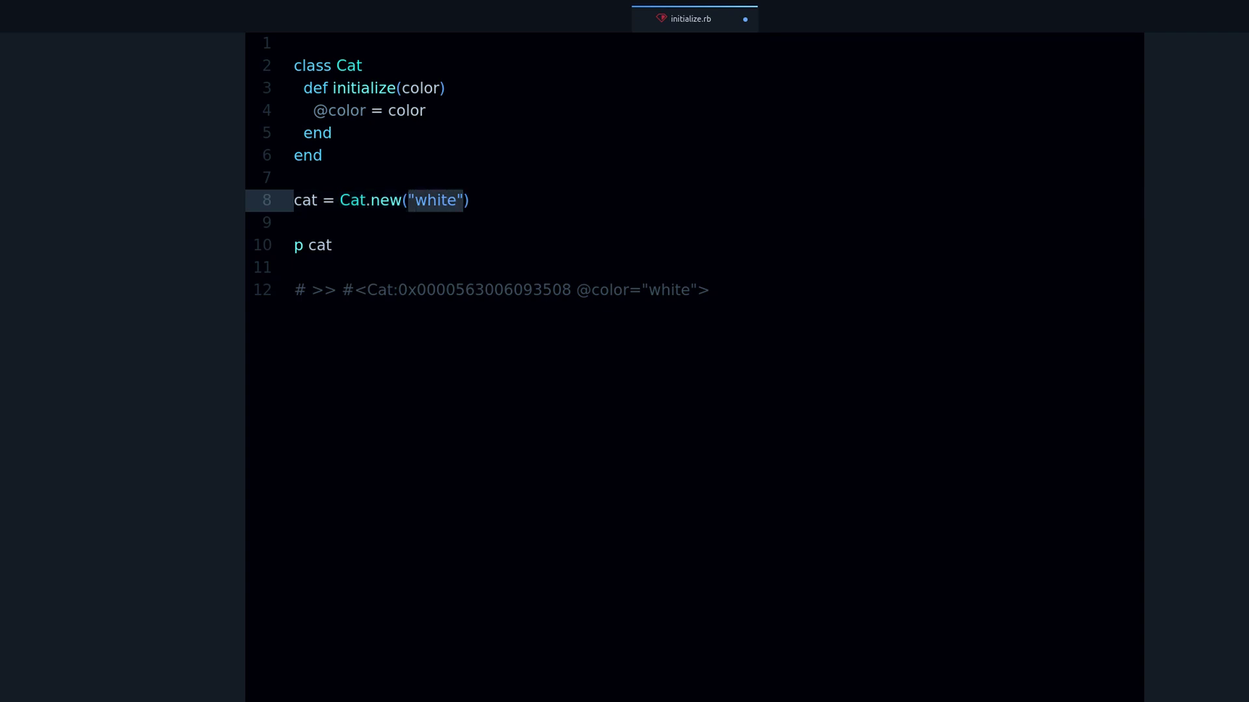
- Highlight initialize, then select the 'p cat' line together with its output
left_click(710, 290)
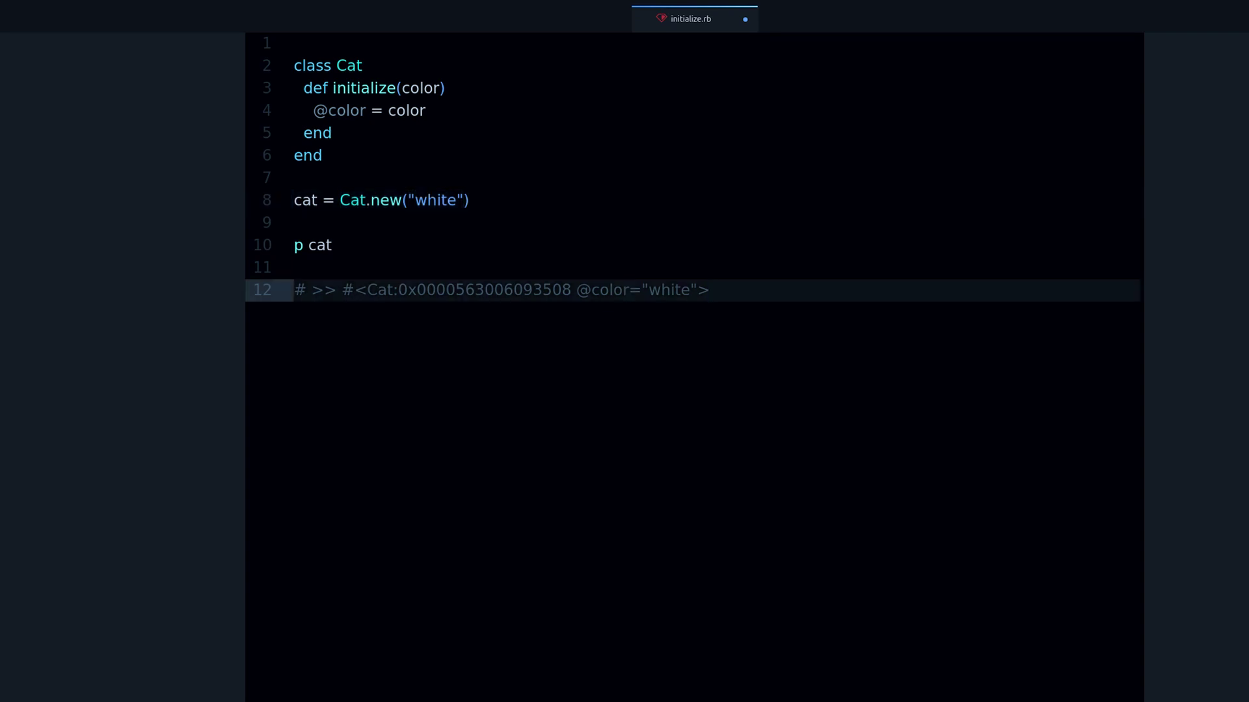
double_click(364, 88)
left_click_drag(710, 290, 295, 245)
- Select lines 9–12 with 'p cat' and its output comment, and delete them
key("shift+Up")
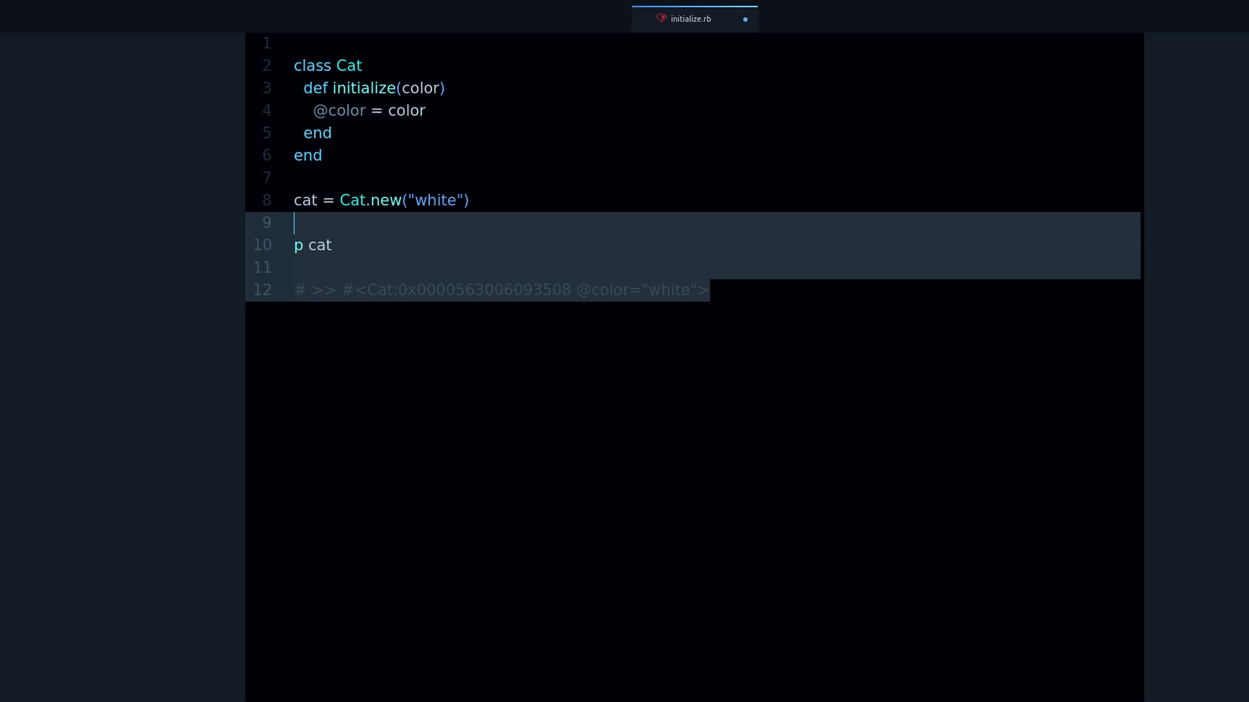
left_click(371, 89)
double_click(371, 88)
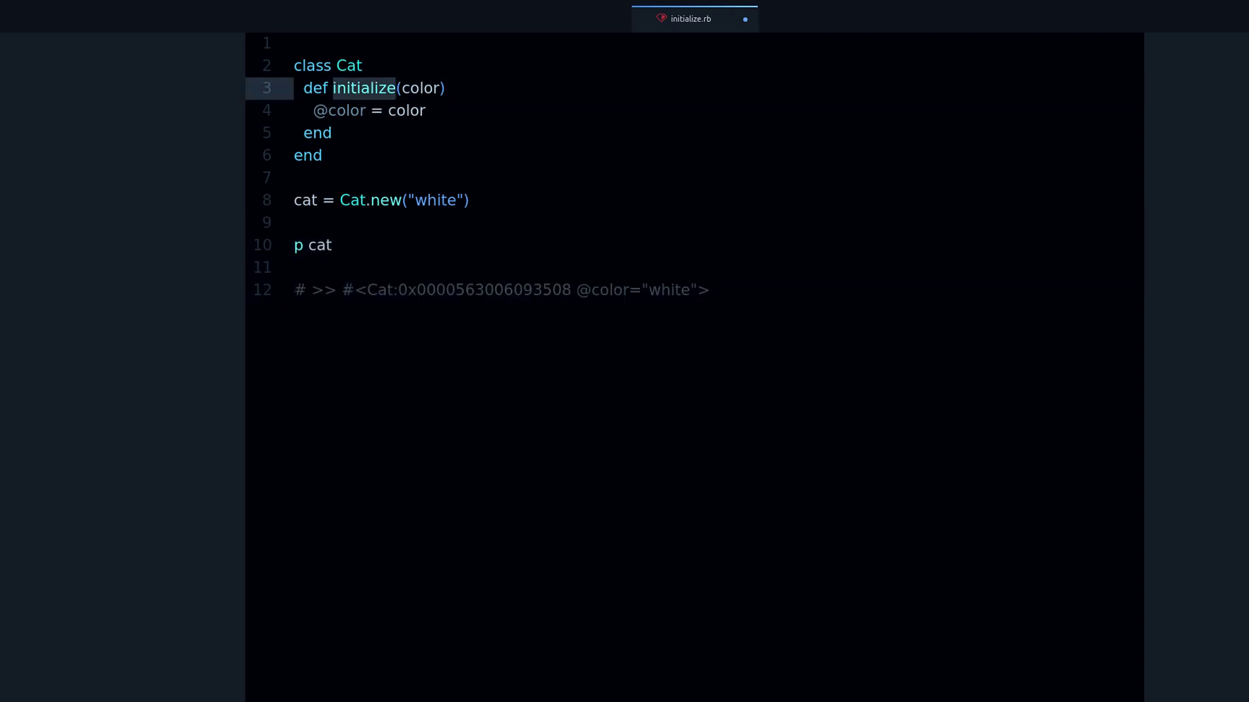
key("ctrl+End")
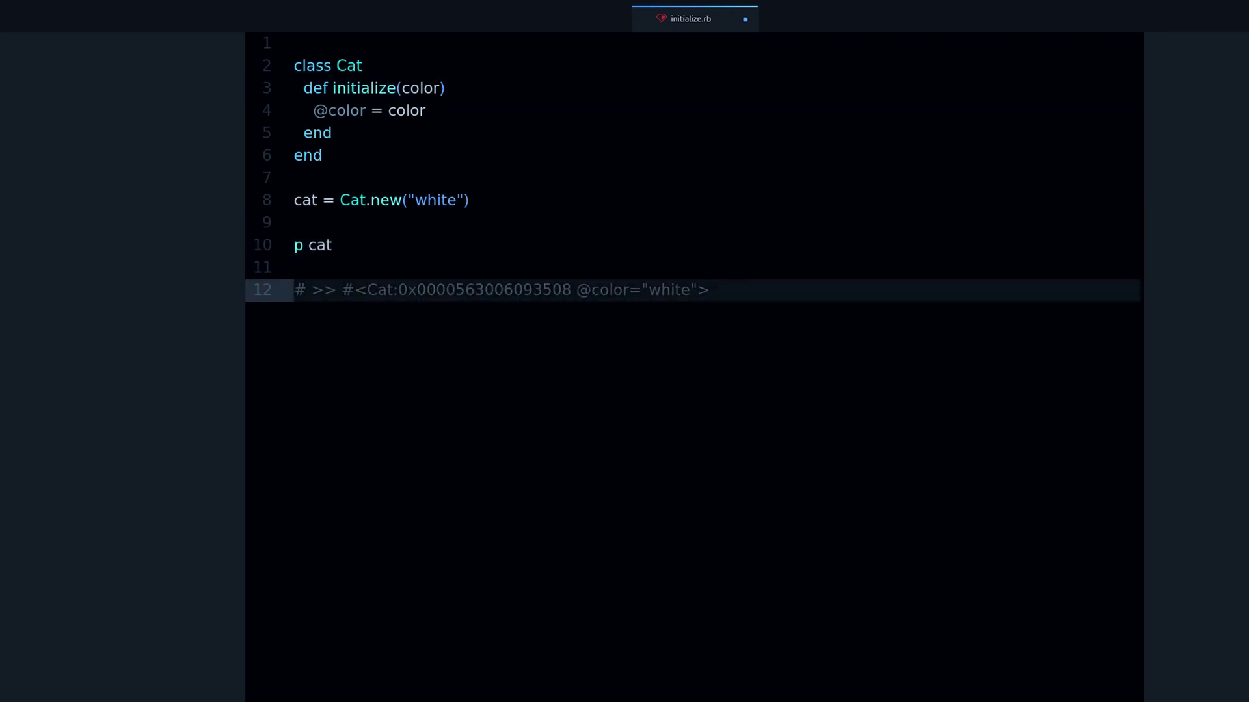
key("shift+Up")
key("shift+Up")
key("shift+Up")
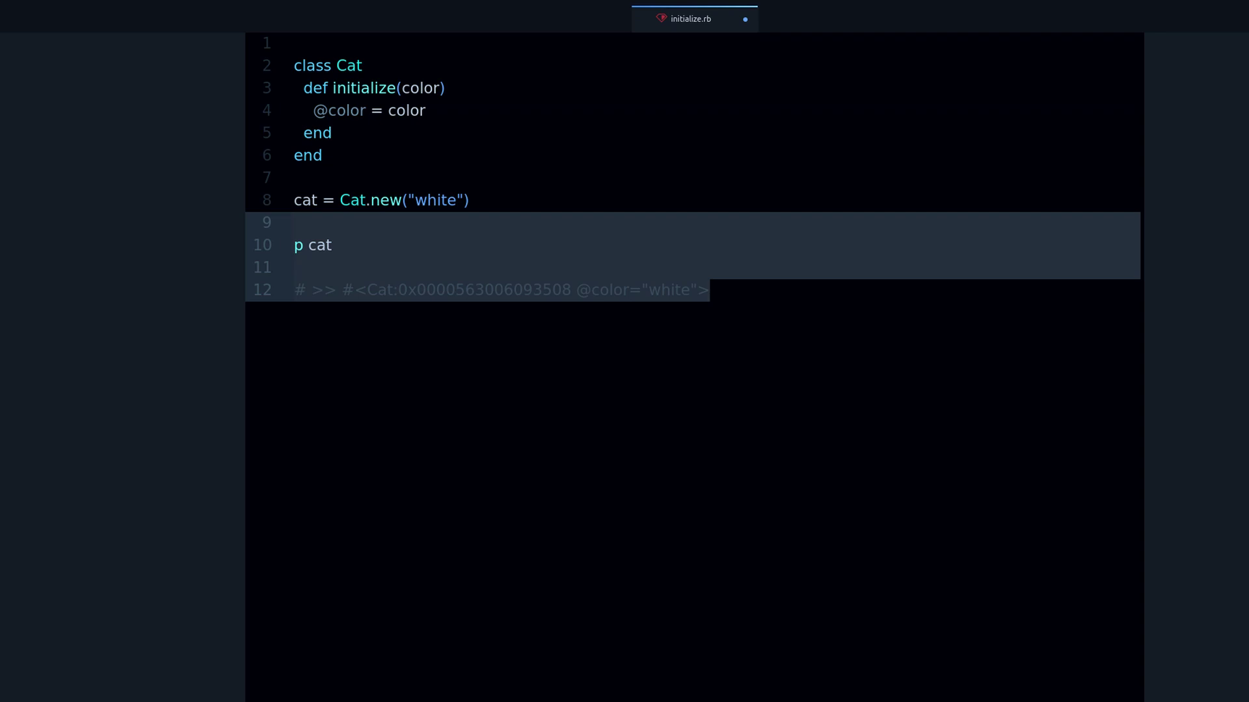
key("BackSpace")
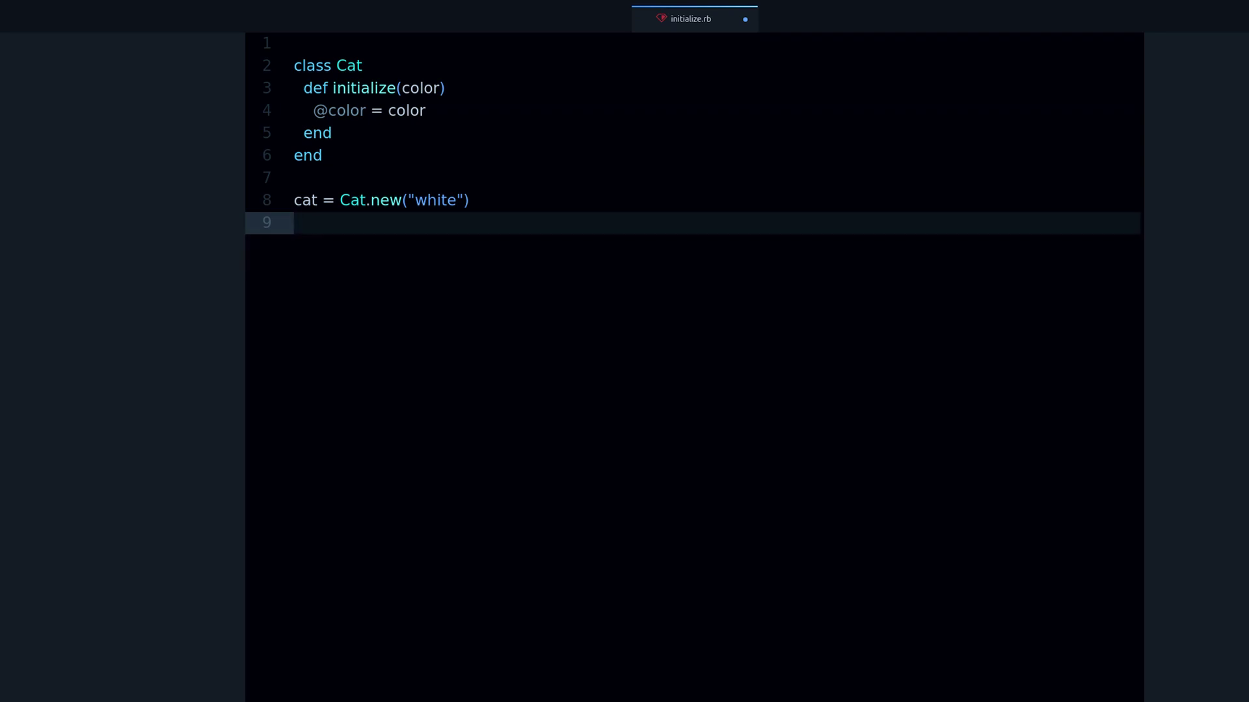